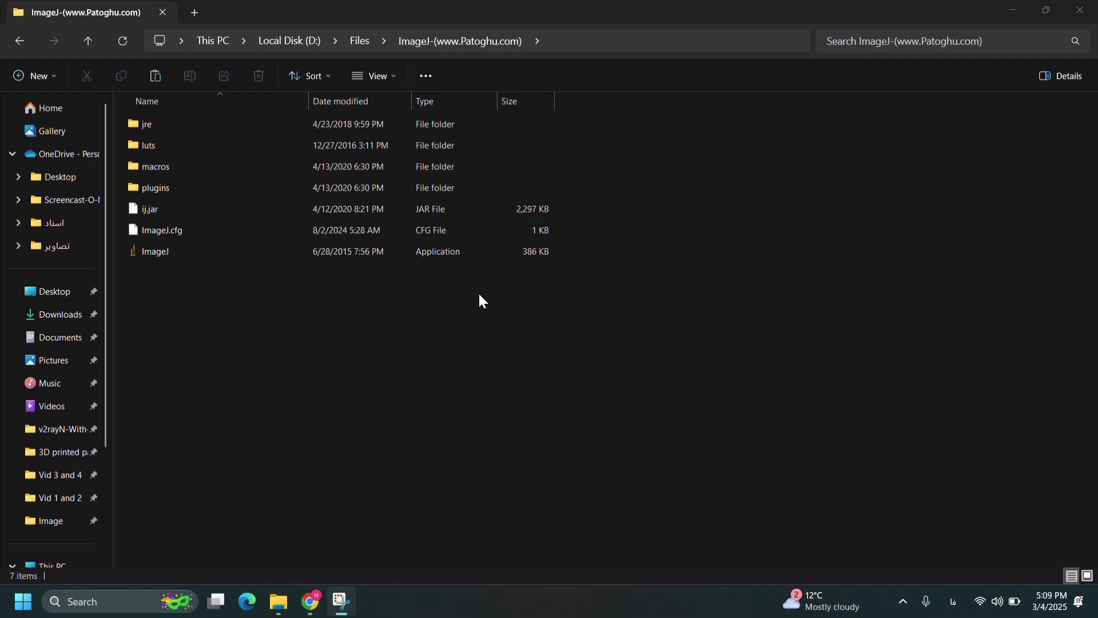
# Step: Launch ImageJ and switch to the Image folder window in File Explorer
pyautogui.click(443, 257)
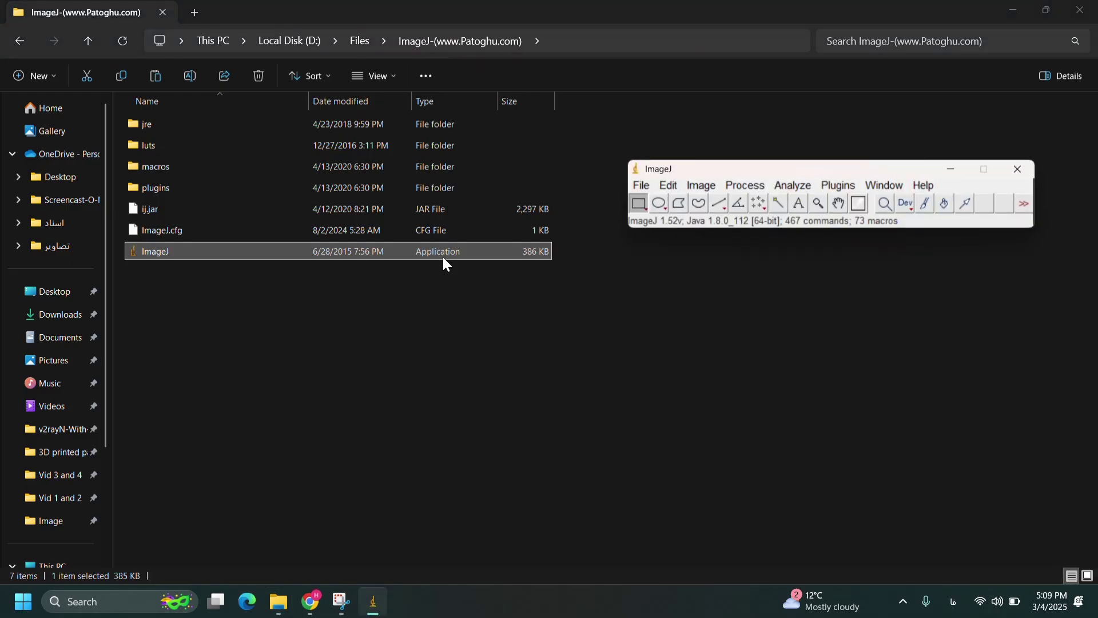
pyautogui.click(443, 273)
pyautogui.moveTo(279, 611)
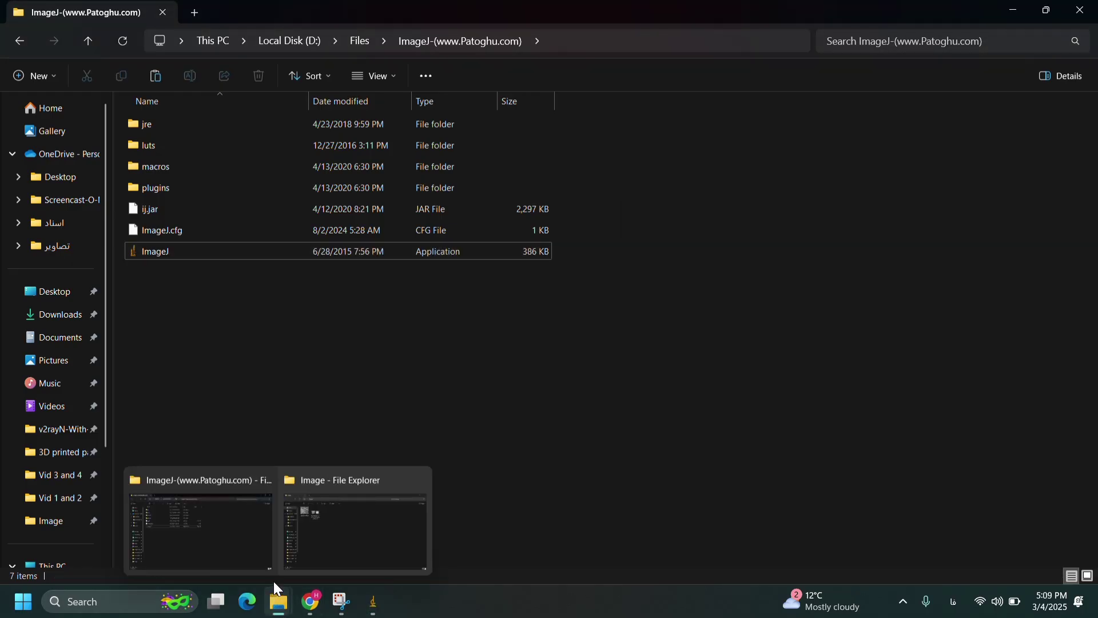
pyautogui.click(301, 543)
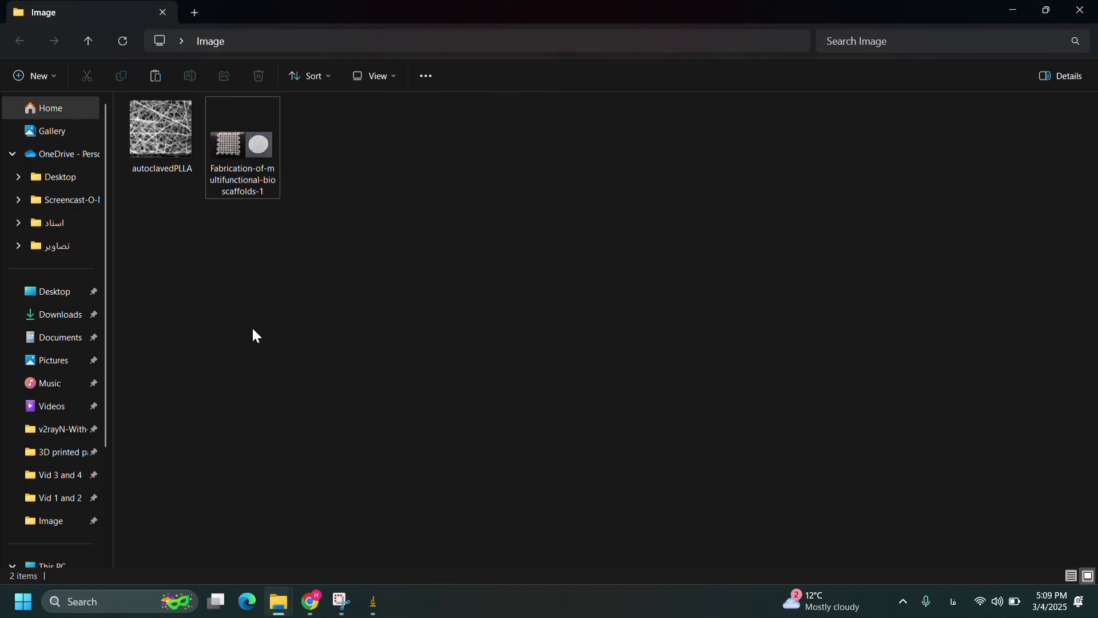
# Step: Duplicate the Fabrication-of-multifunctional-bioscaffolds-1 image as a '- Copy' file
pyautogui.click(169, 152)
pyautogui.click(255, 168)
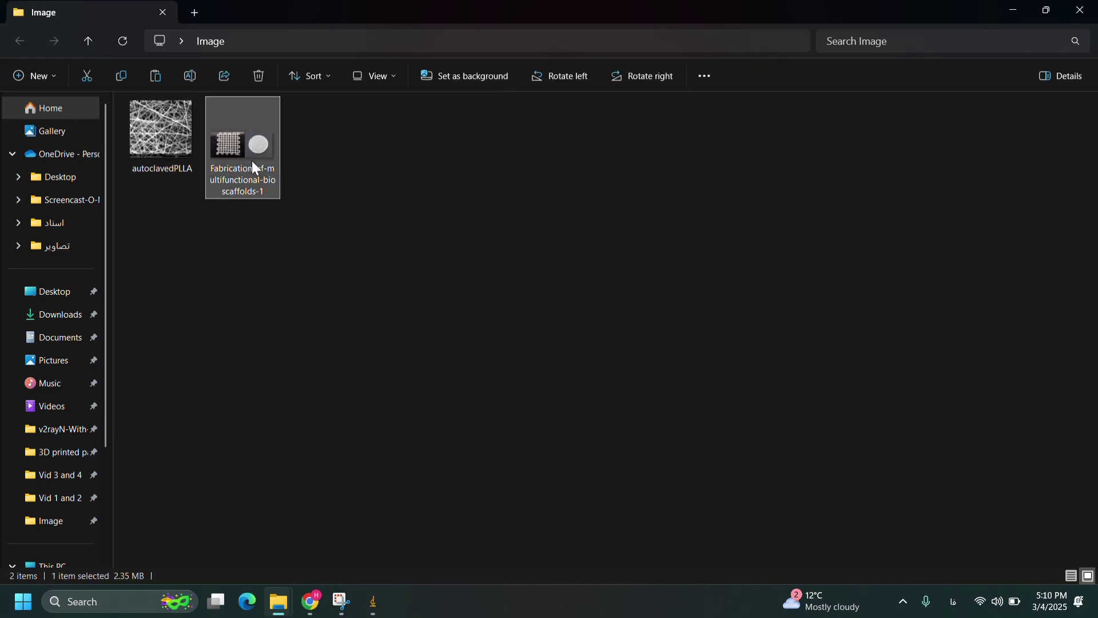
pyautogui.click(289, 176)
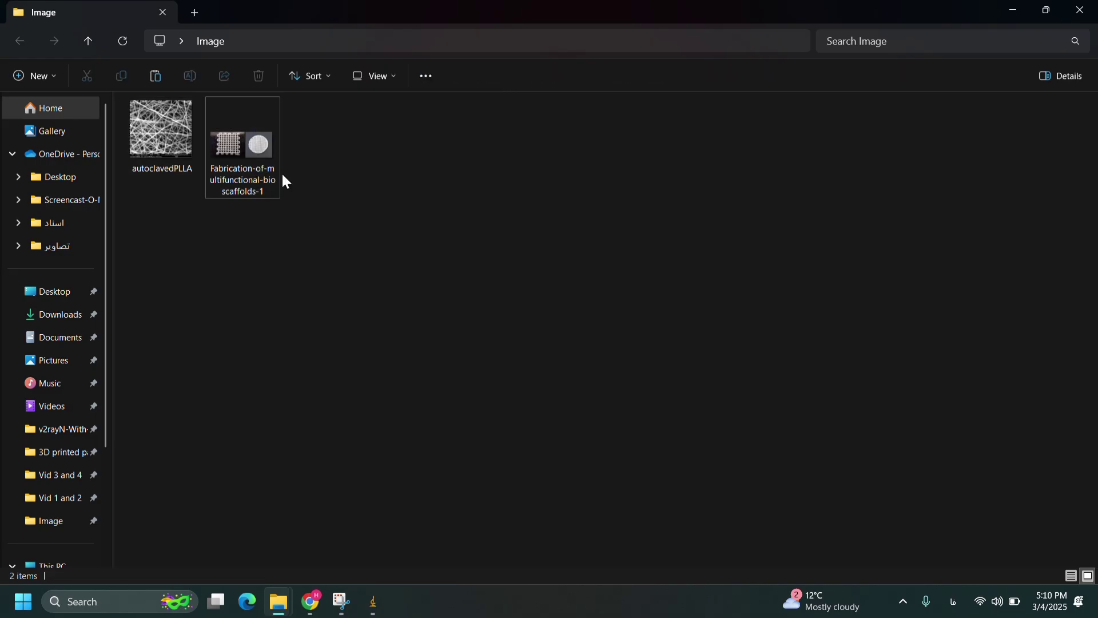
pyautogui.click(268, 169)
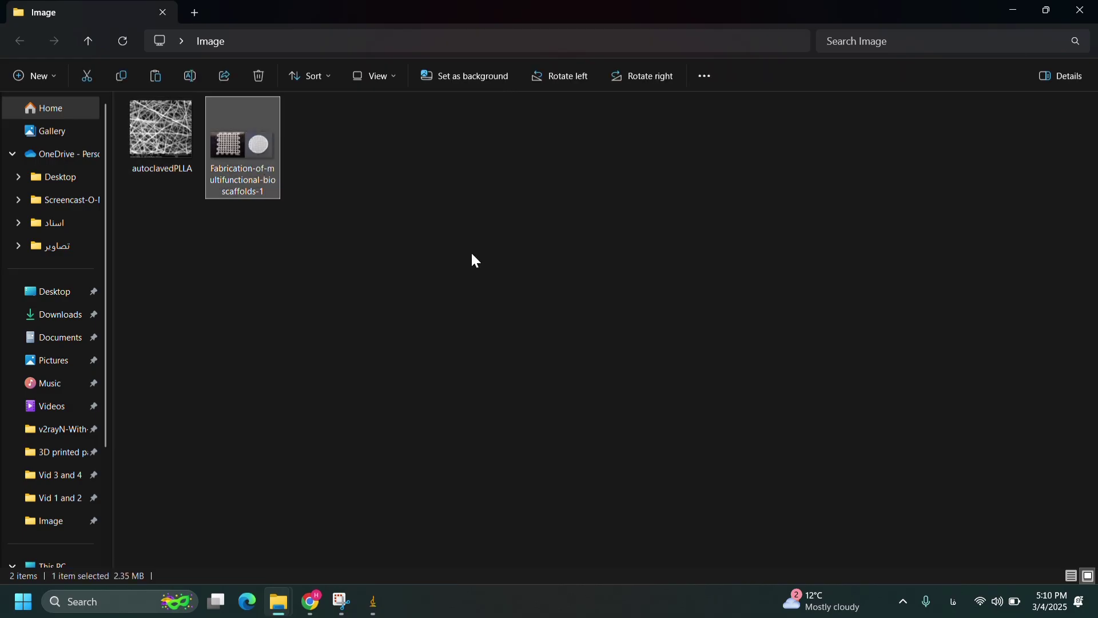
pyautogui.hotkey('ctrl', 'v')
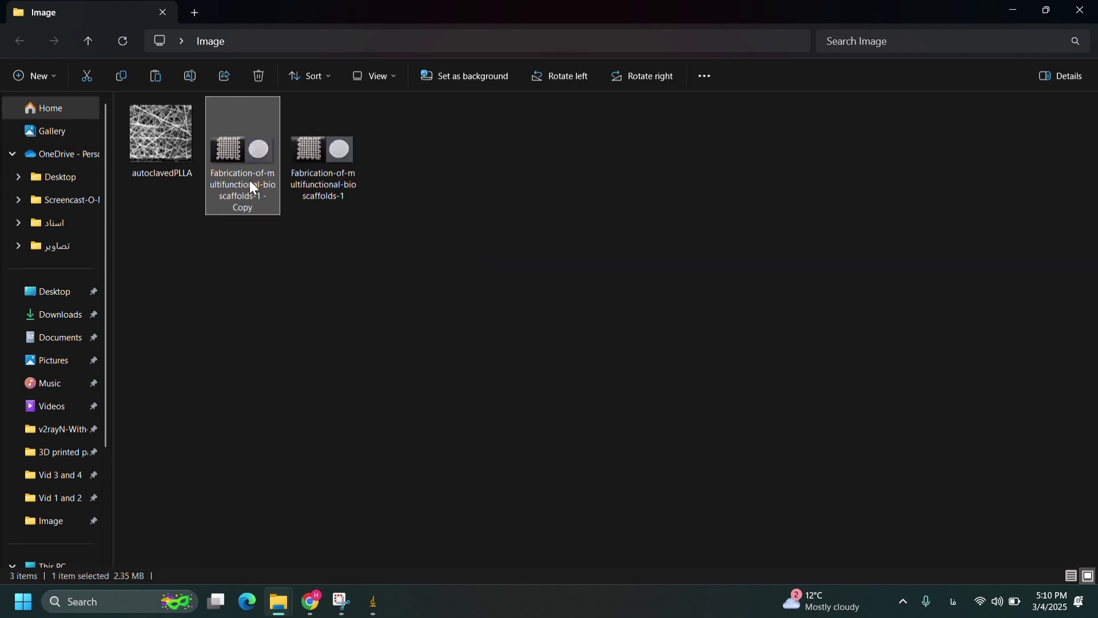
# Step: Crop the '- Copy' image to just the grid scaffold in Photos and save it
pyautogui.doubleClick(250, 181)
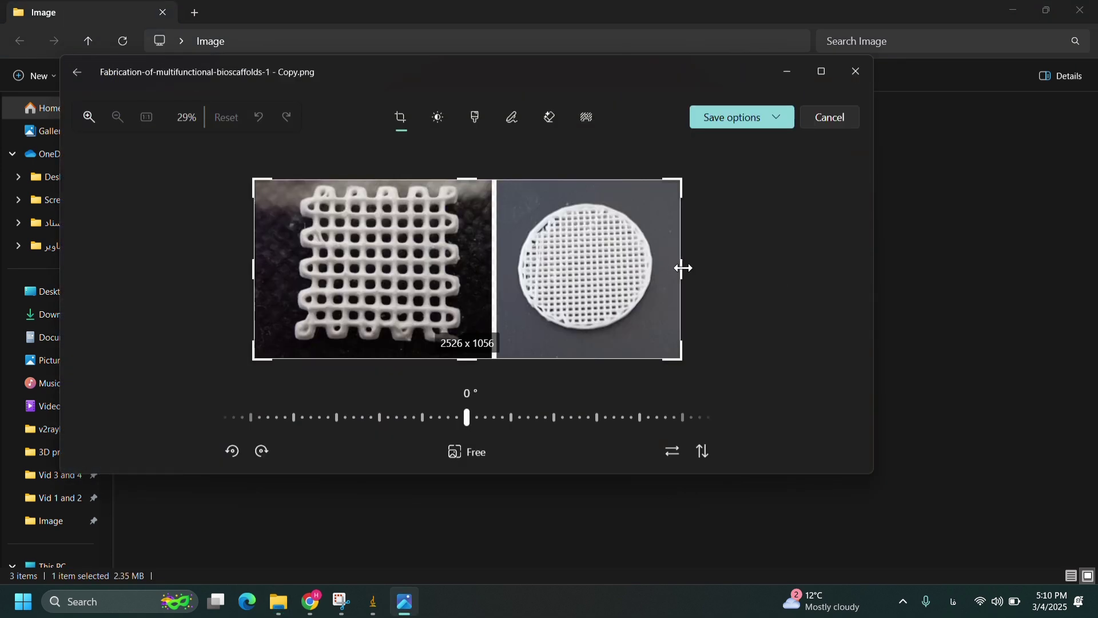
pyautogui.moveTo(681, 267); pyautogui.dragTo(498, 272)
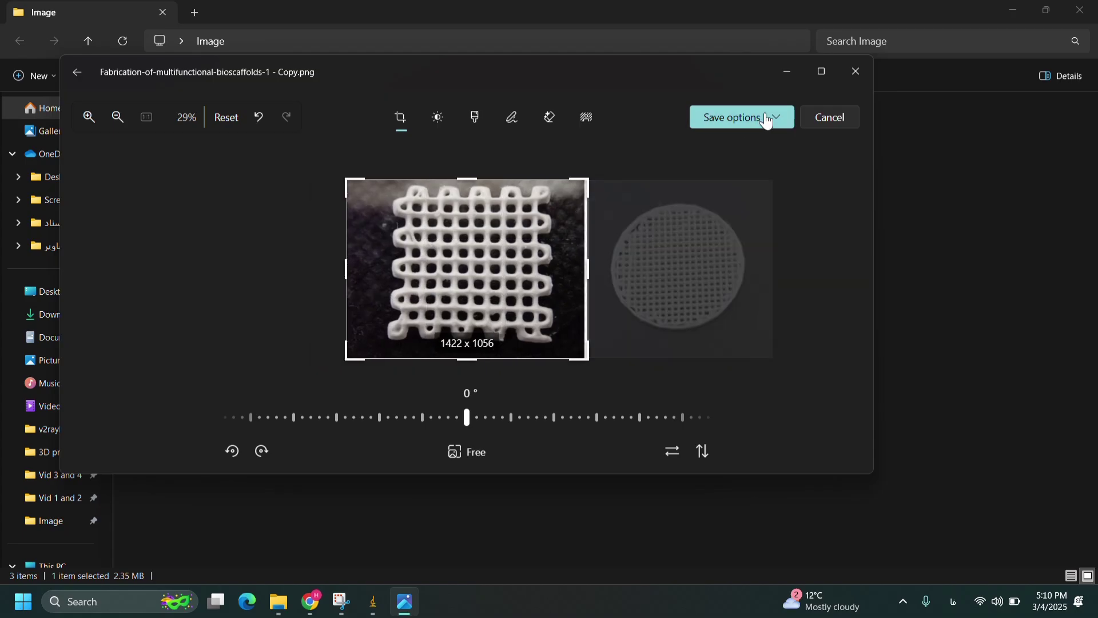
pyautogui.click(767, 121)
pyautogui.click(719, 164)
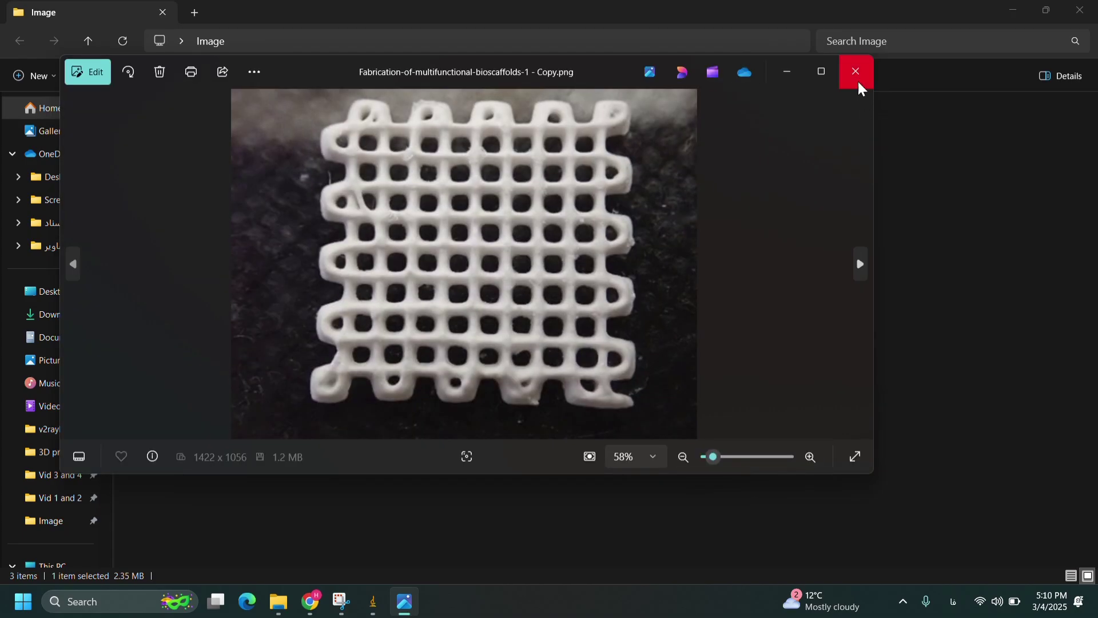
pyautogui.click(859, 84)
# Step: Crop the original image to just the circular scaffold and save it
pyautogui.click(355, 160)
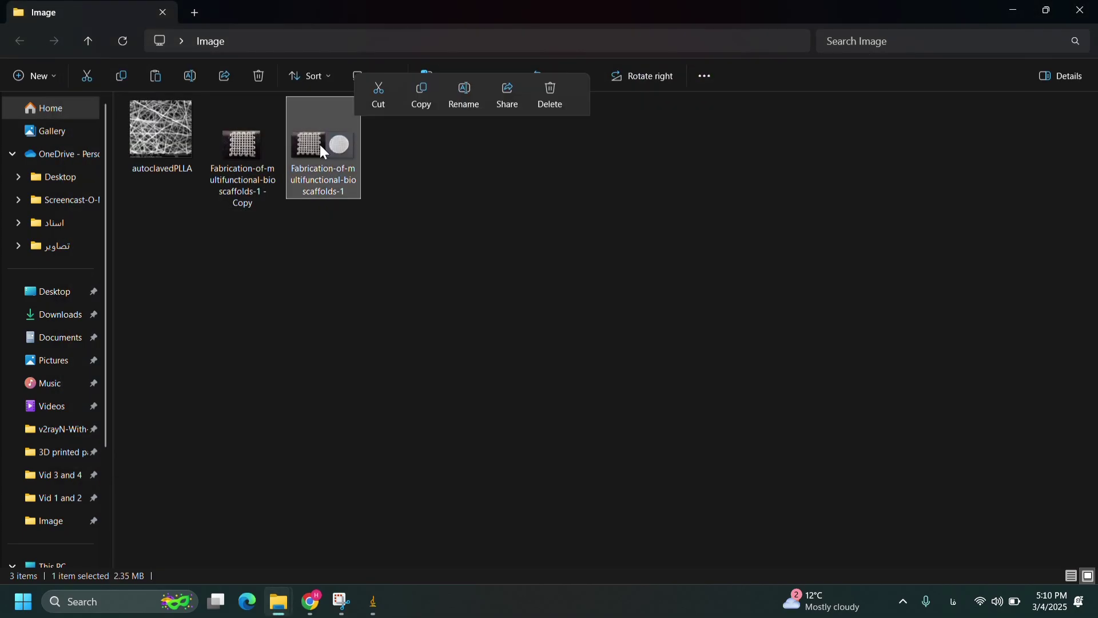
pyautogui.doubleClick(320, 146)
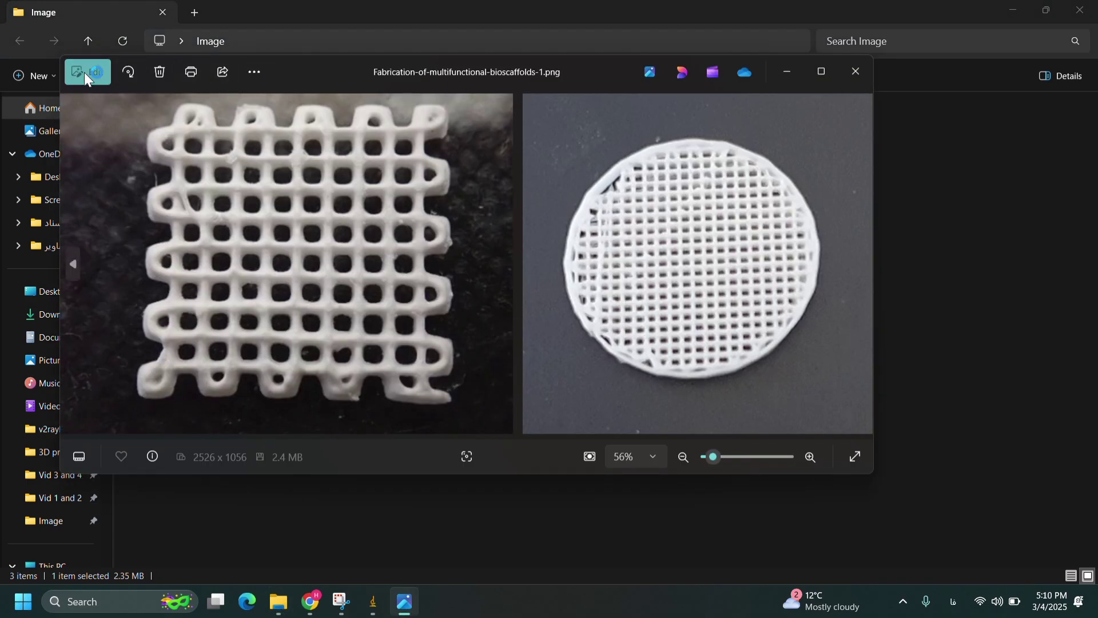
pyautogui.click(85, 72)
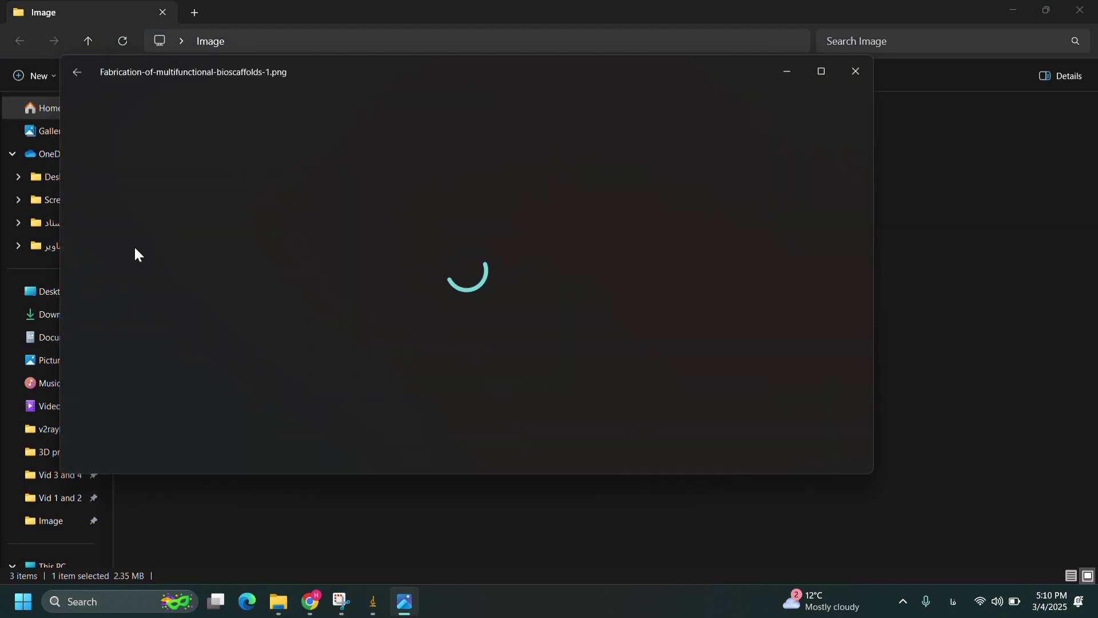
pyautogui.moveTo(252, 278); pyautogui.dragTo(495, 290)
pyautogui.click(752, 127)
pyautogui.click(735, 170)
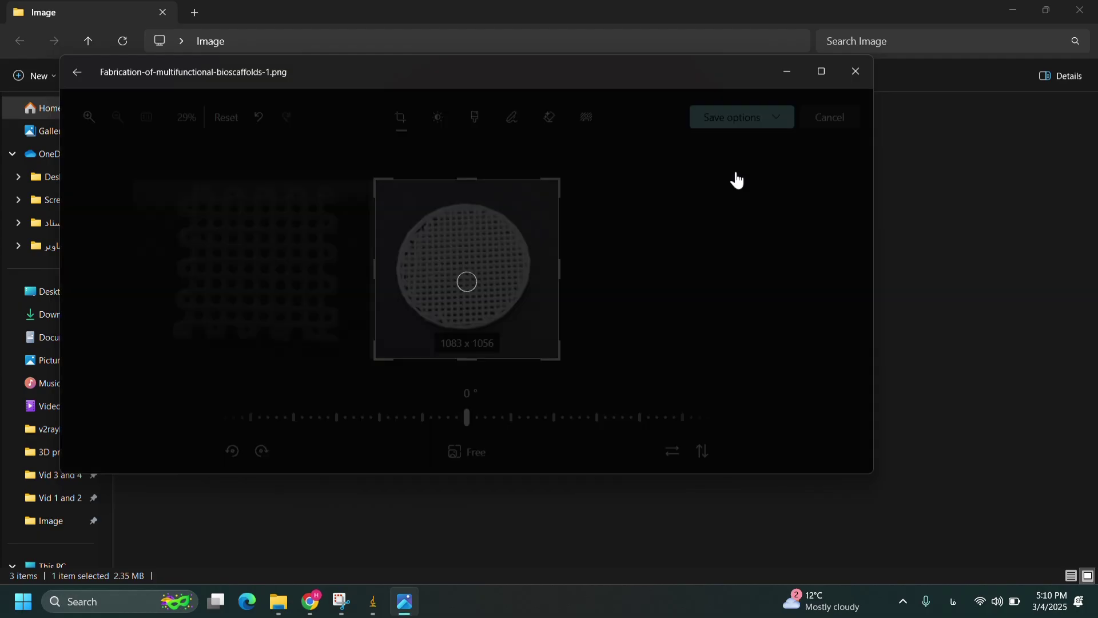
# Step: Open the cropped grid scaffold '- Copy' image from the Image folder in ImageJ
pyautogui.click(856, 73)
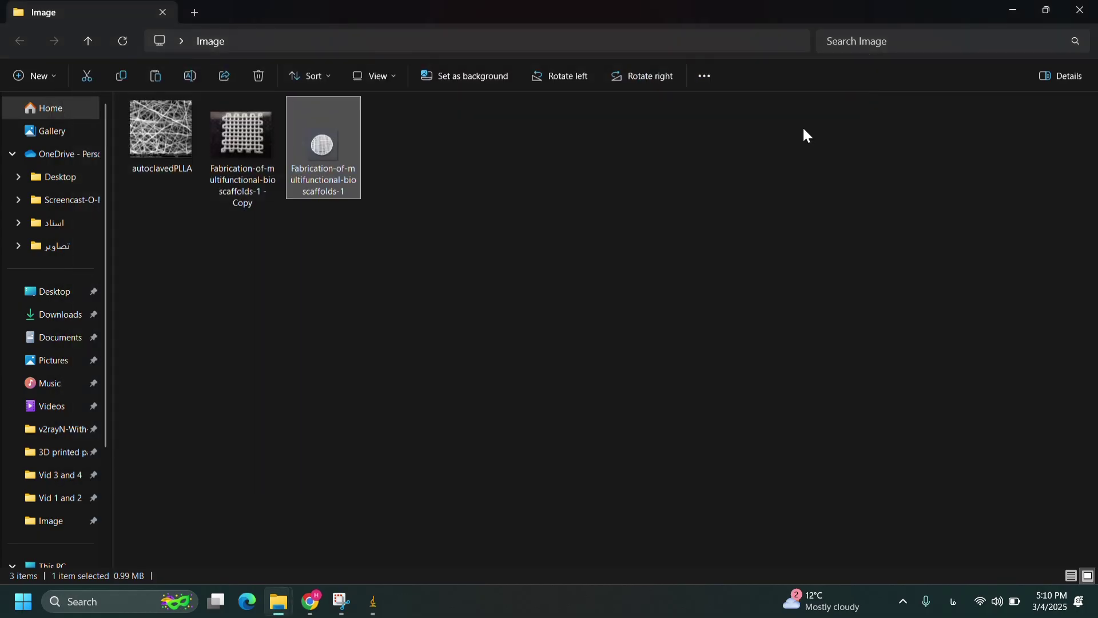
pyautogui.click(372, 613)
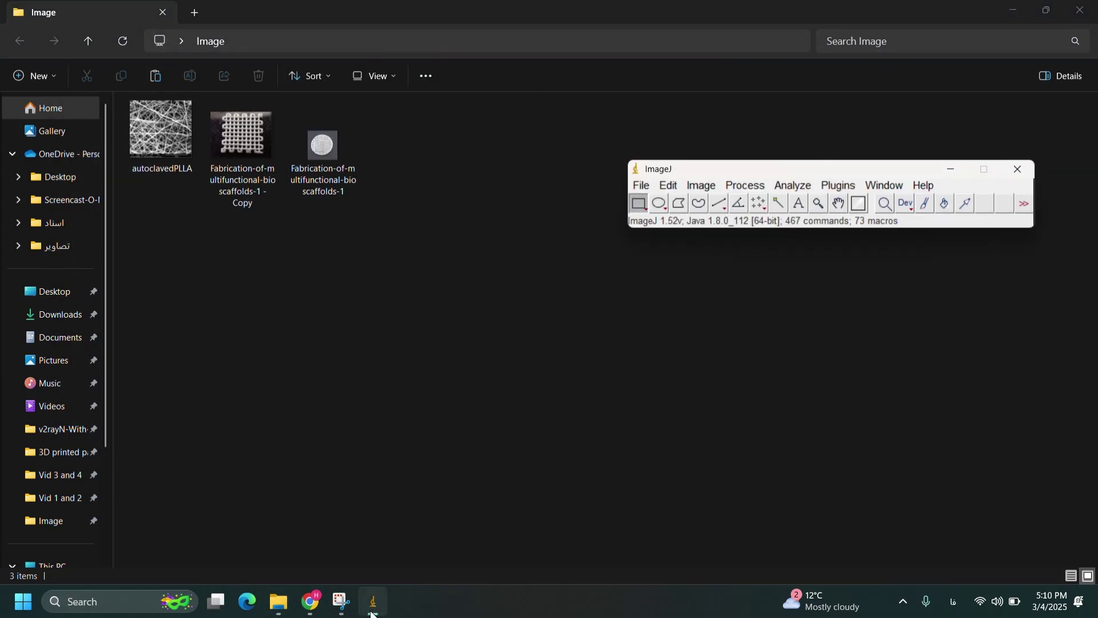
pyautogui.click(641, 185)
pyautogui.click(651, 221)
pyautogui.doubleClick(295, 108)
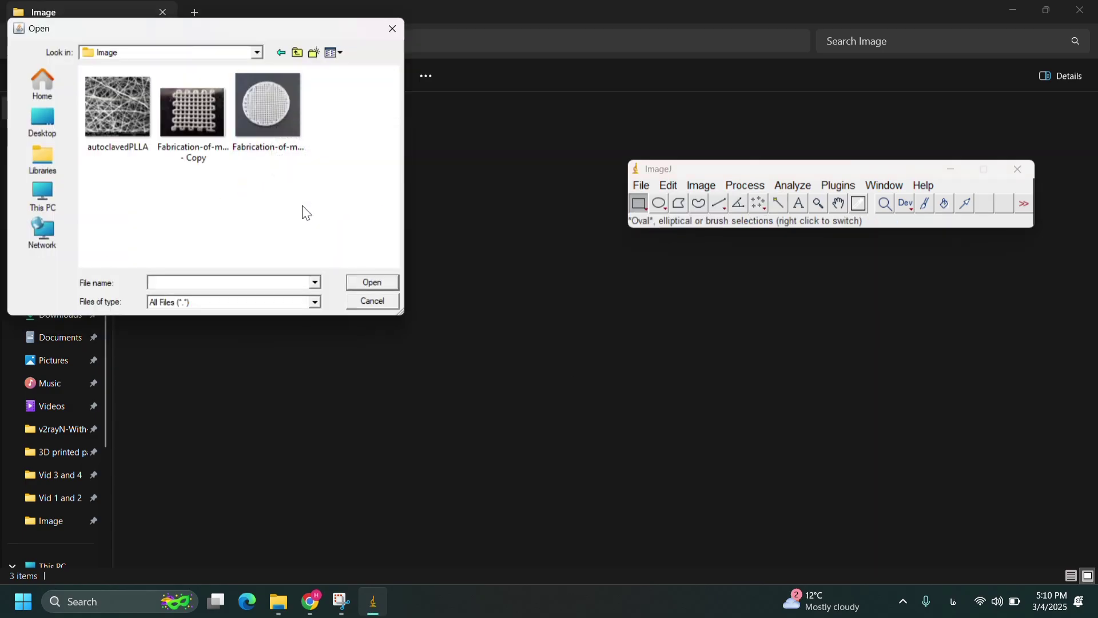
pyautogui.doubleClick(196, 125)
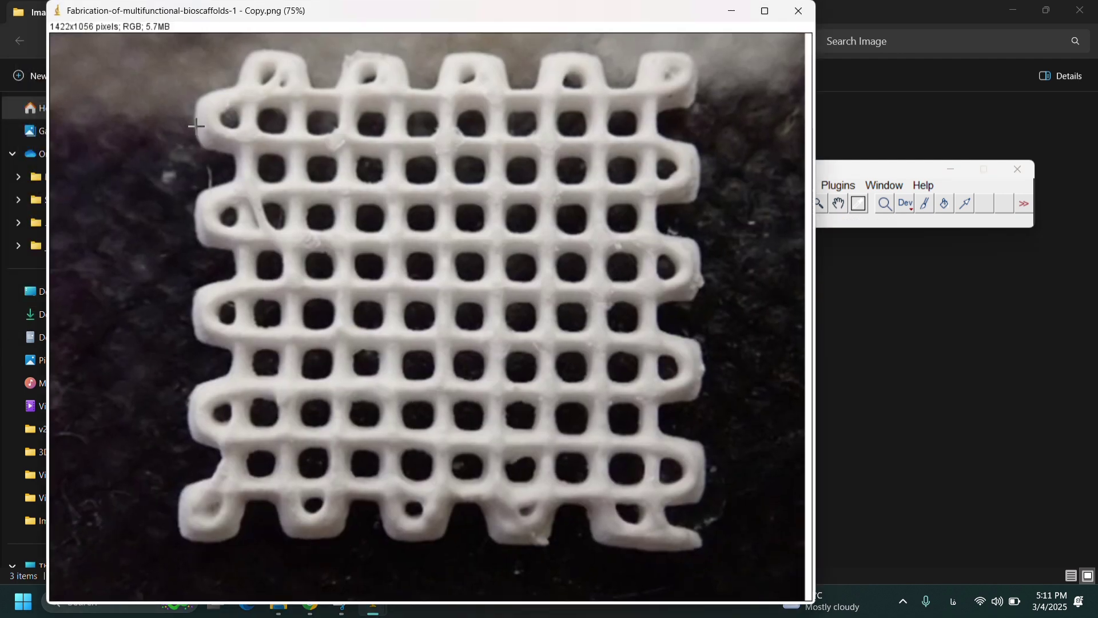
# Step: Convert the grid scaffold image to 8-bit greyscale
pyautogui.click(824, 171)
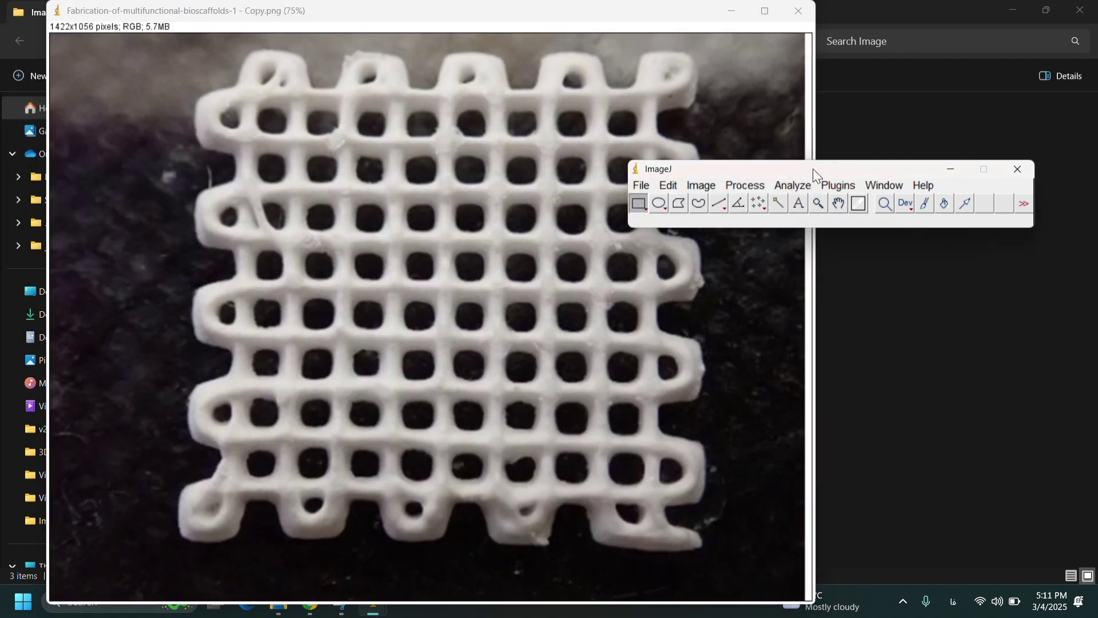
pyautogui.click(707, 184)
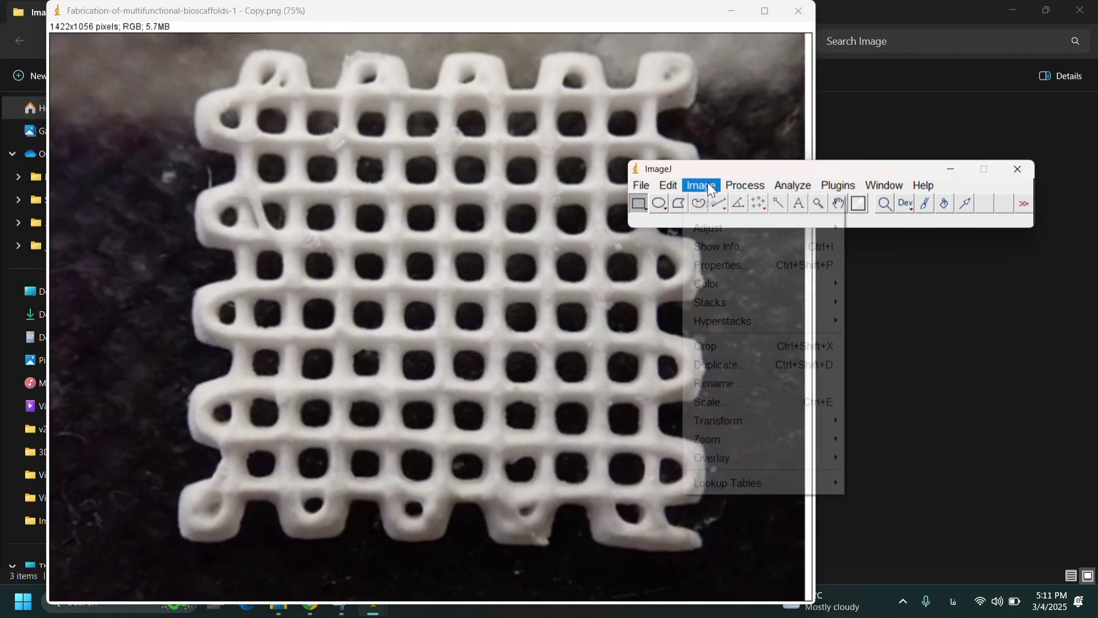
pyautogui.moveTo(715, 204)
pyautogui.click(861, 208)
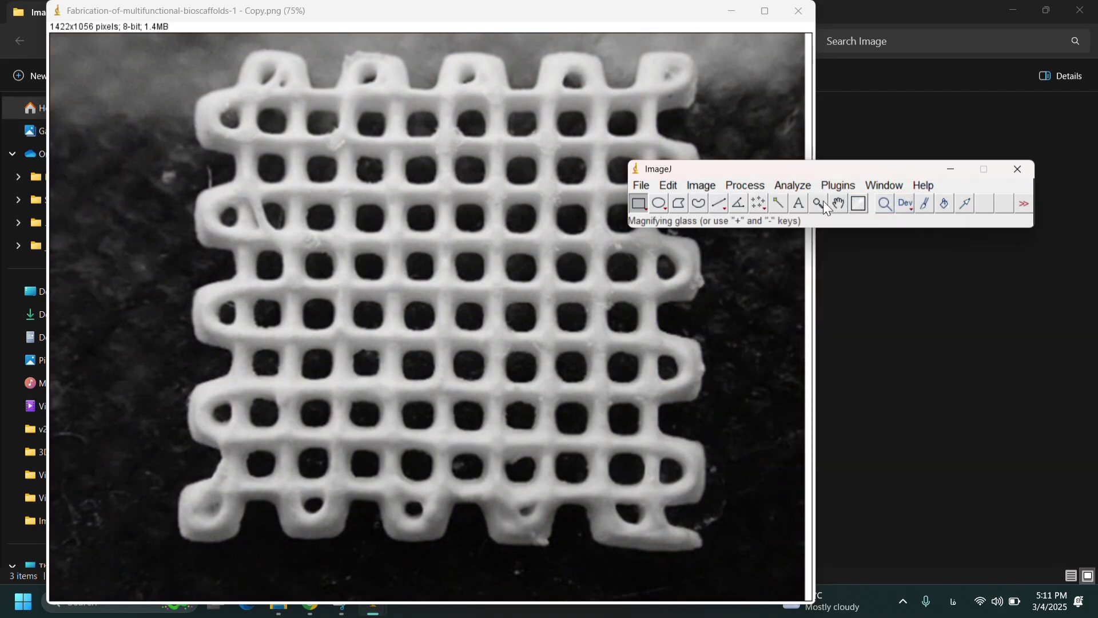
pyautogui.click(700, 184)
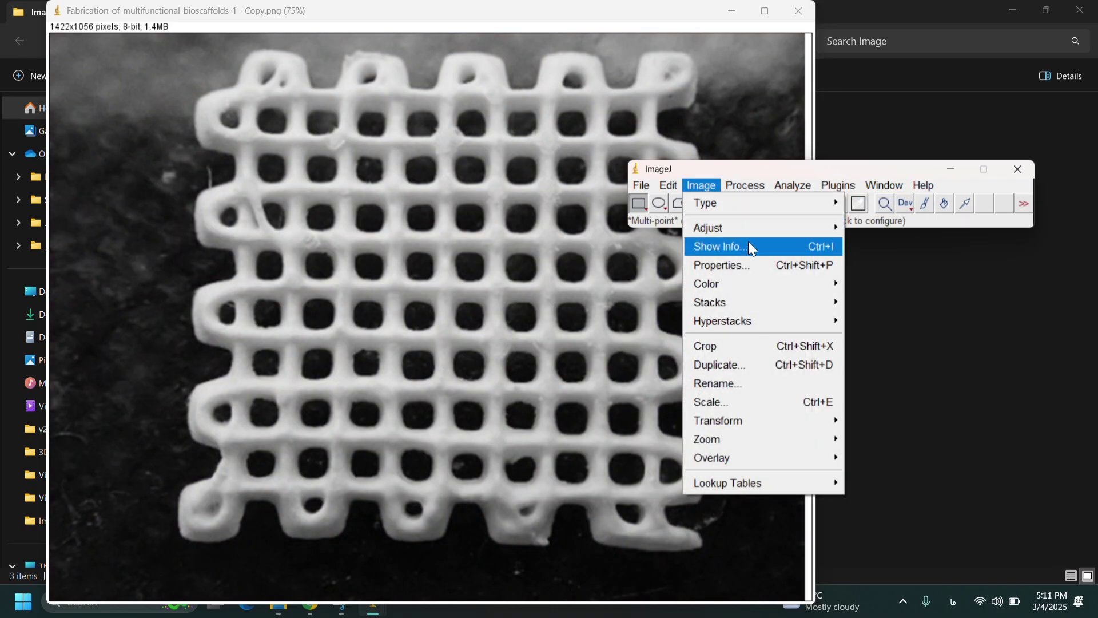
pyautogui.moveTo(758, 231)
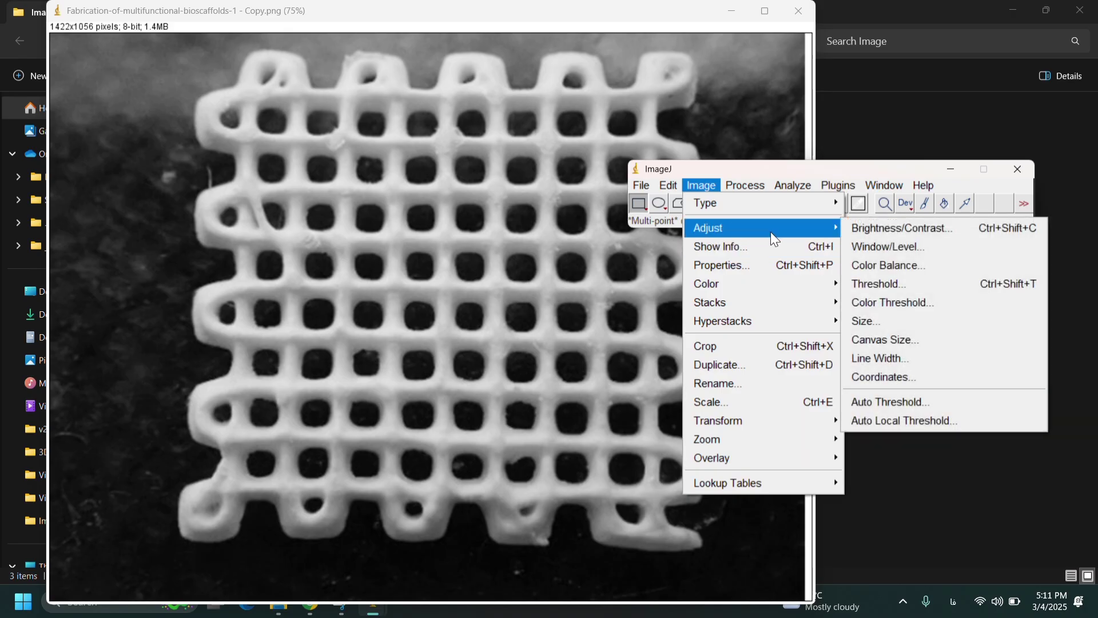
# Step: Apply the Default auto threshold to the grid scaffold, then undo it
pyautogui.click(889, 402)
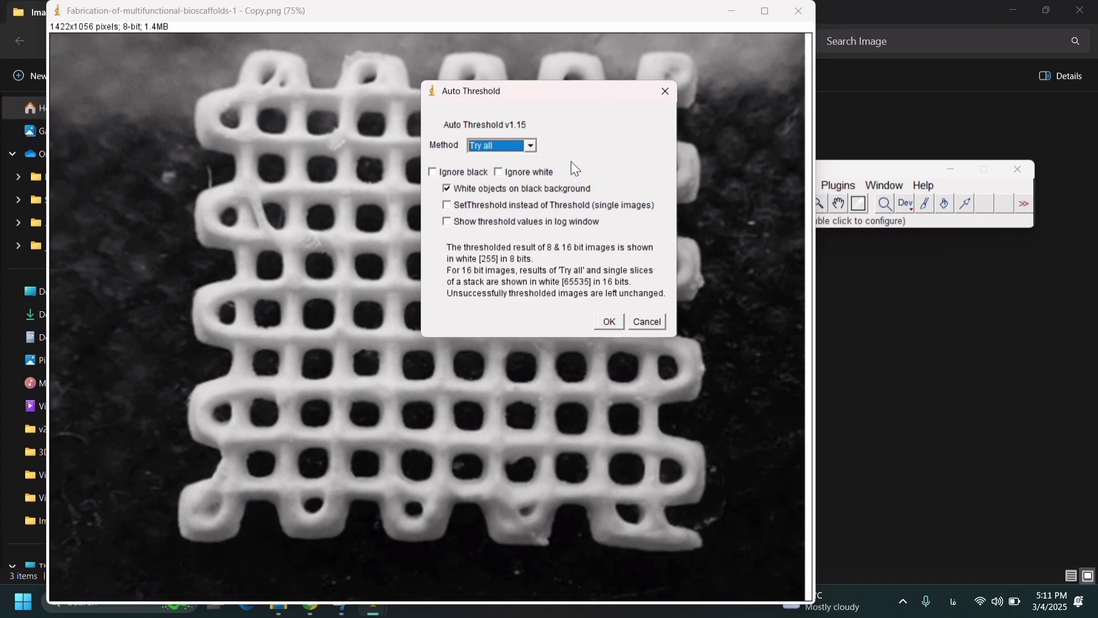
pyautogui.click(515, 145)
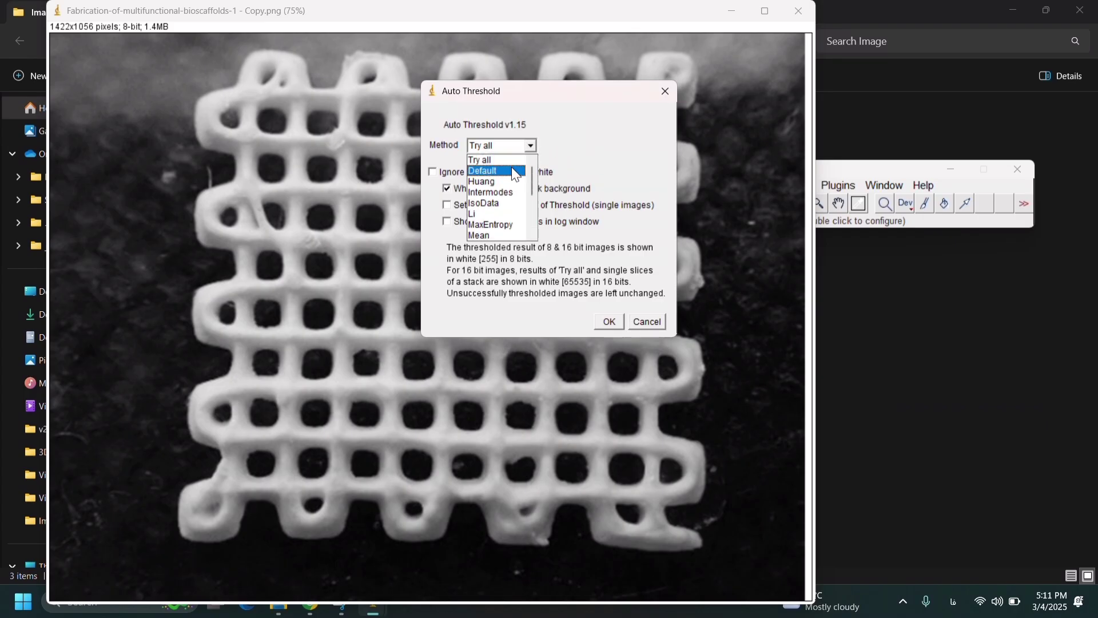
pyautogui.click(513, 171)
pyautogui.click(469, 173)
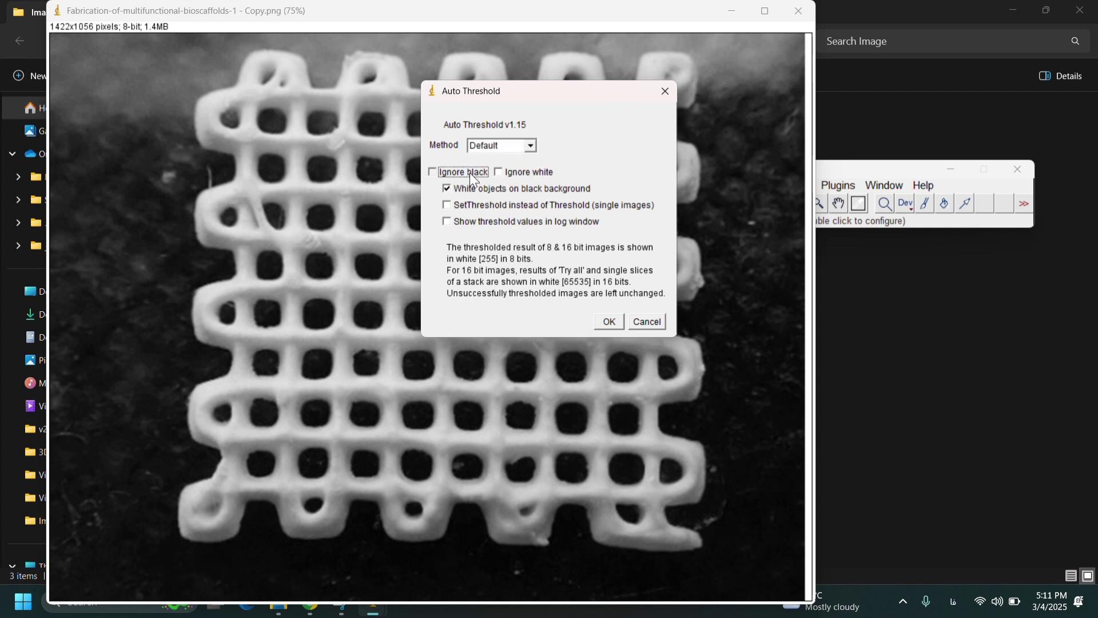
pyautogui.click(609, 322)
pyautogui.hotkey('ctrl', 'z')
# Step: Reopen Auto Threshold and keep Try all as the method
pyautogui.click(701, 185)
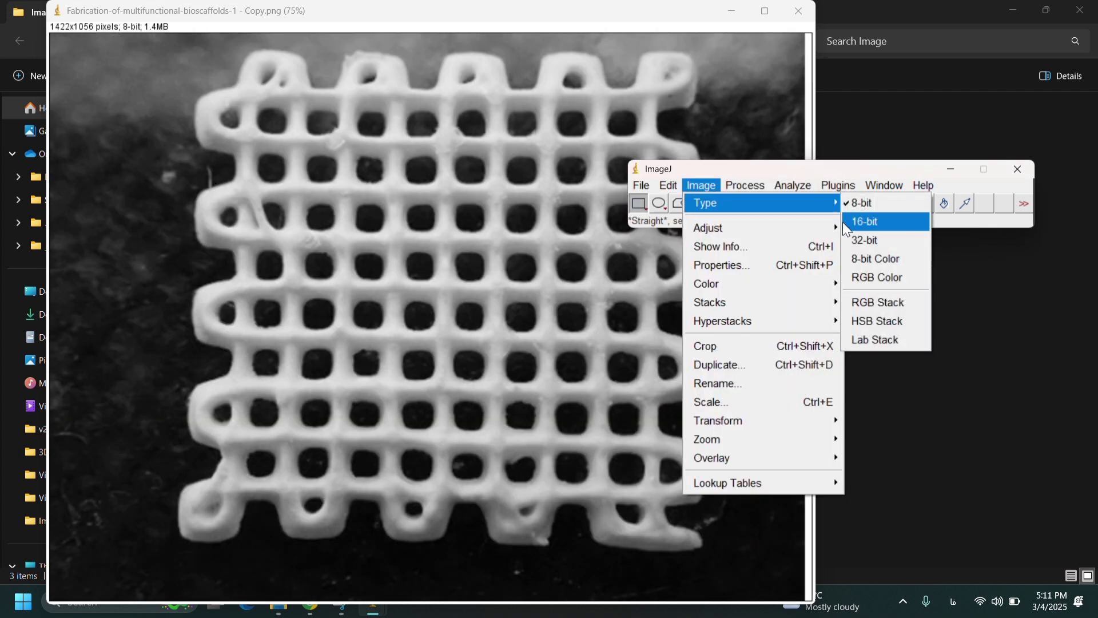
pyautogui.moveTo(819, 230)
pyautogui.click(874, 400)
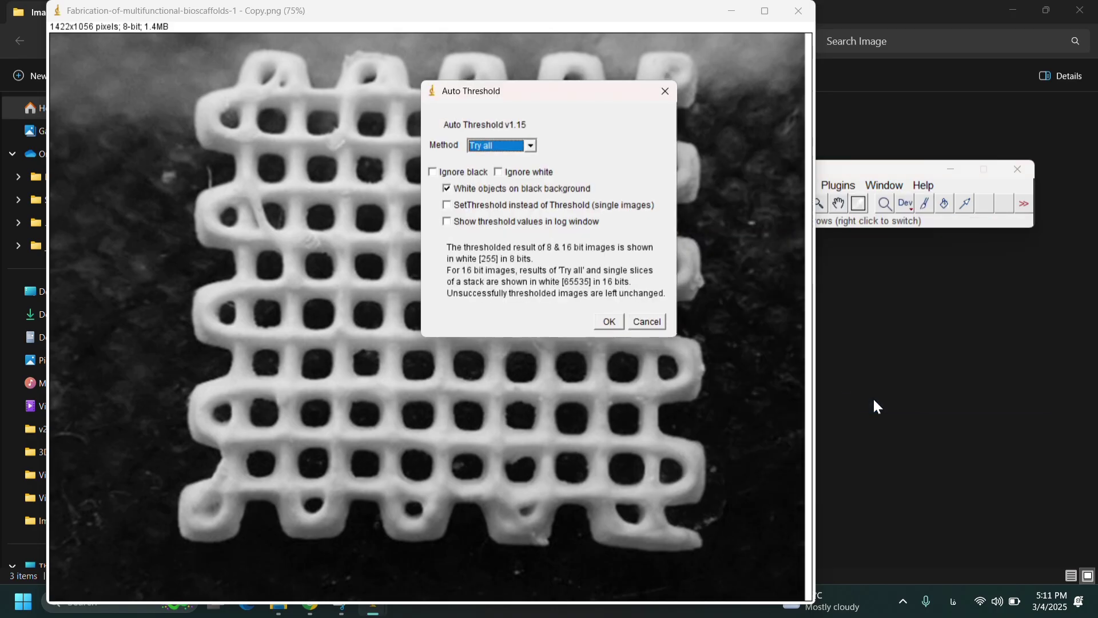
pyautogui.click(530, 145)
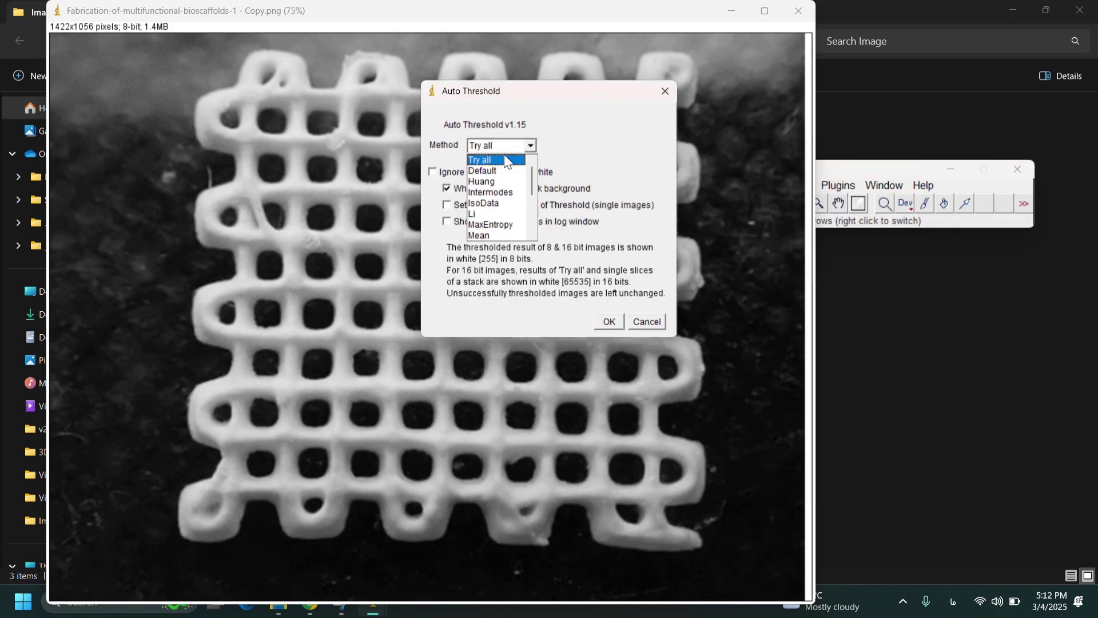
pyautogui.click(505, 161)
# Step: Generate the Try all threshold montage and select its second-row, second-column tile with a rectangle
pyautogui.click(602, 315)
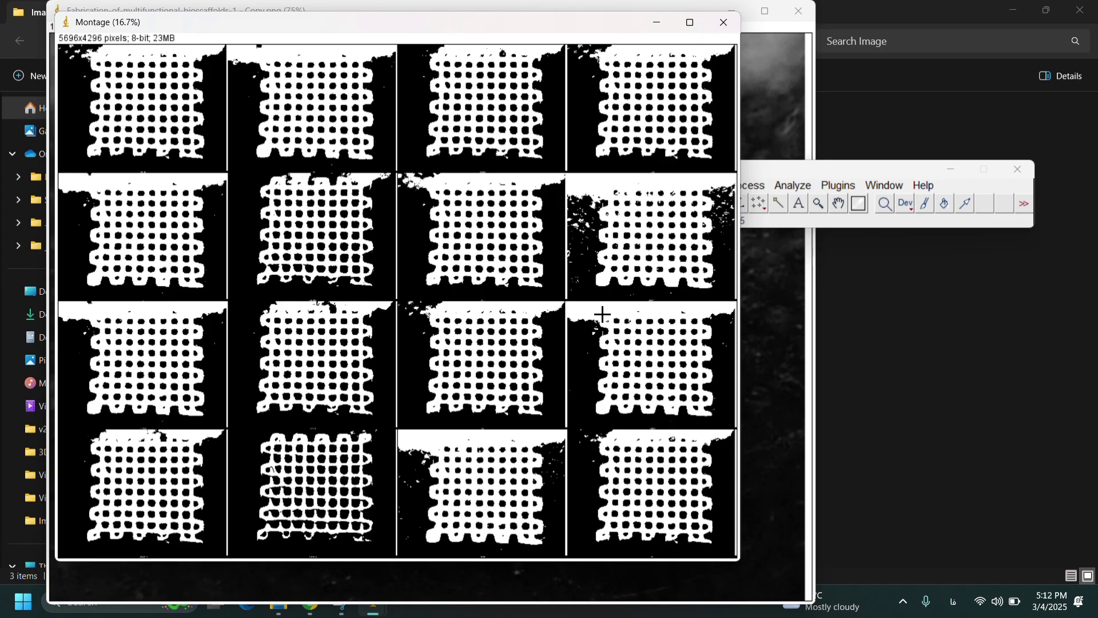
pyautogui.moveTo(268, 178); pyautogui.dragTo(327, 223)
pyautogui.click(375, 188)
pyautogui.moveTo(372, 179); pyautogui.dragTo(261, 283)
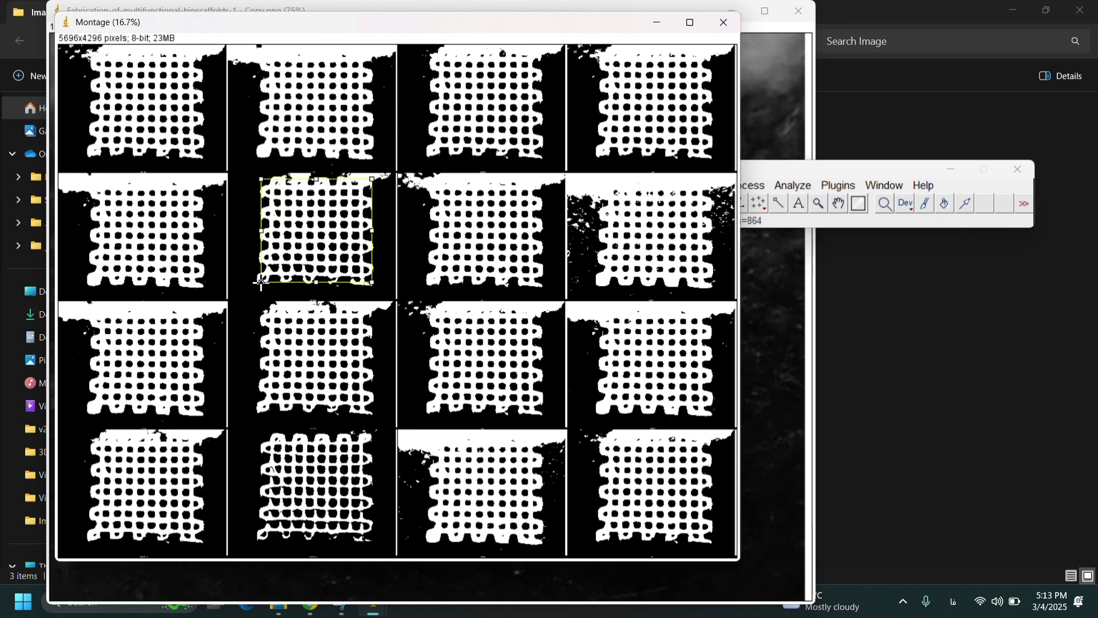
# Step: Analyze particles on the tile with Display results off and Summarize on, giving 60.006 %Area
pyautogui.click(752, 220)
pyautogui.click(793, 185)
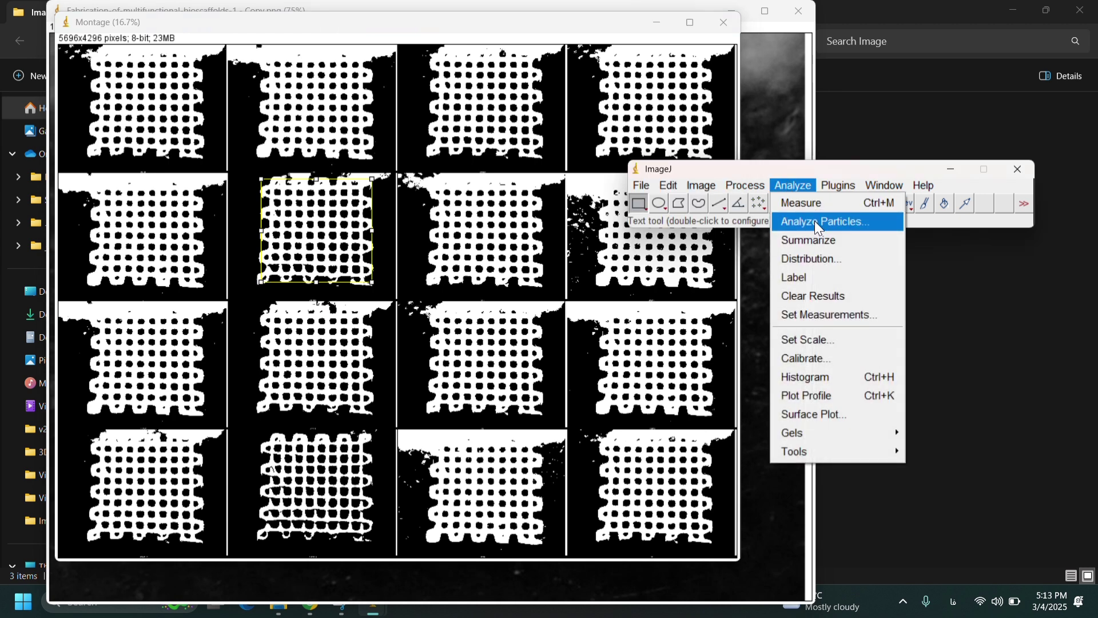
pyautogui.click(816, 222)
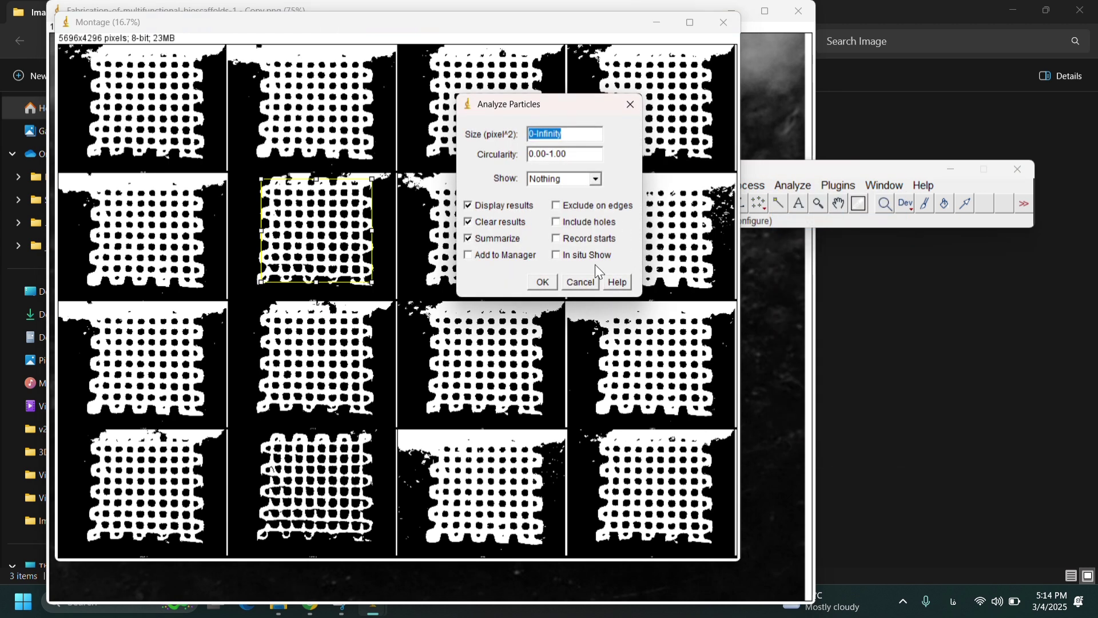
pyautogui.click(507, 203)
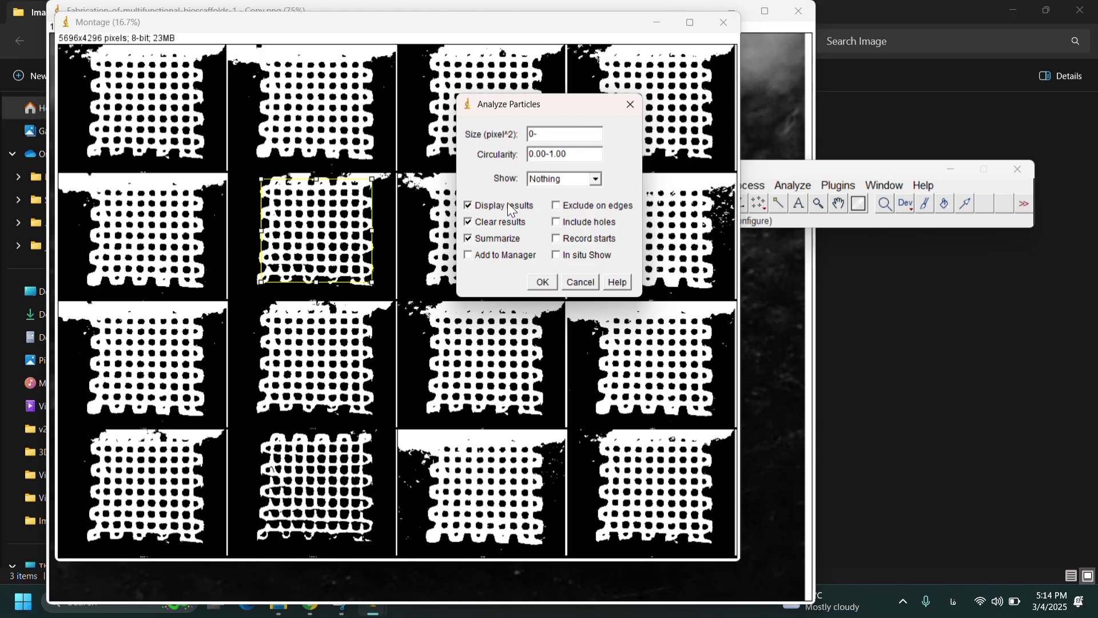
pyautogui.click(545, 281)
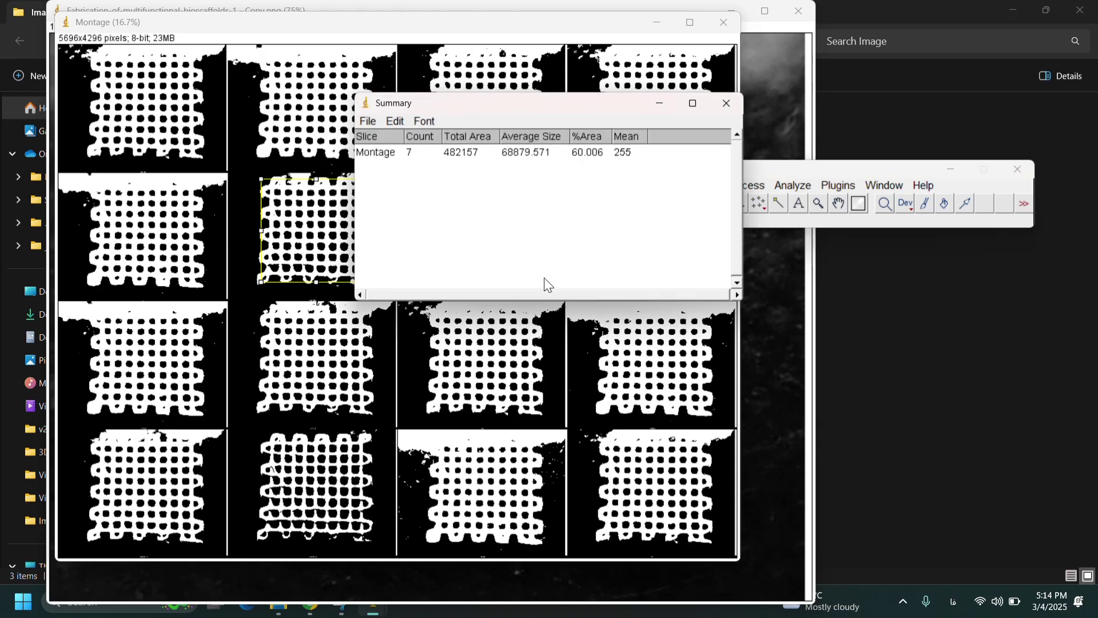
pyautogui.click(587, 152)
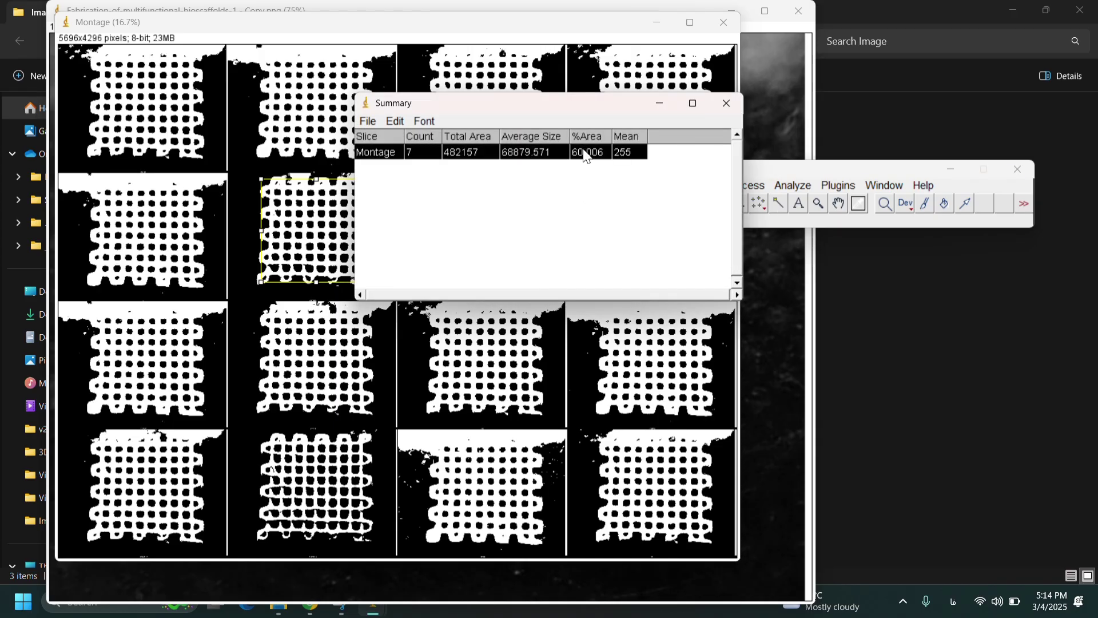
pyautogui.moveTo(598, 108); pyautogui.dragTo(708, 258)
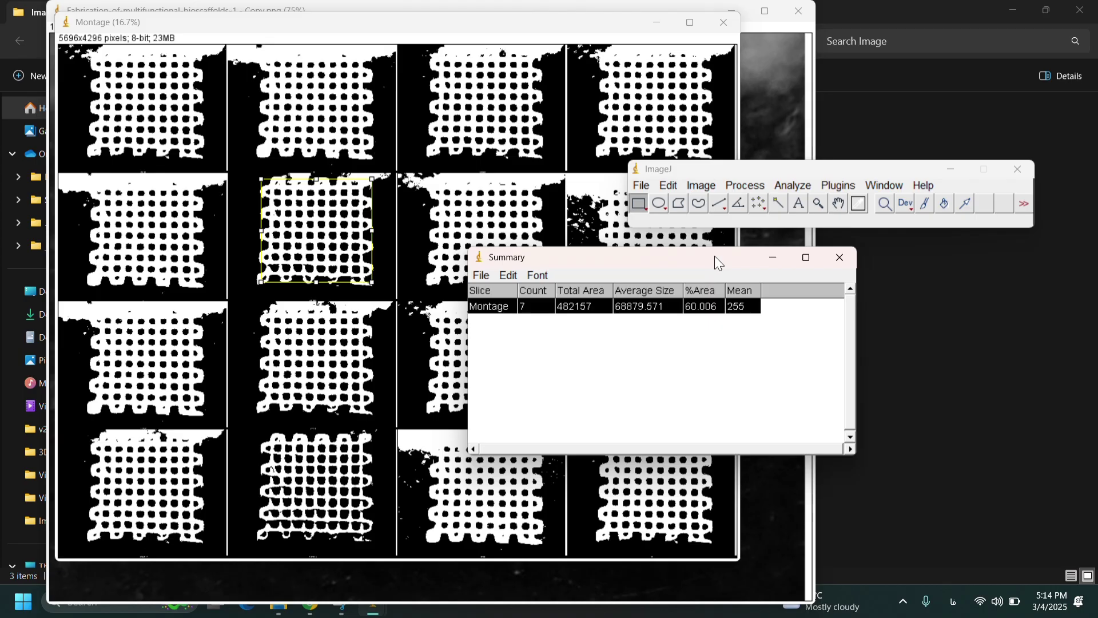
pyautogui.click(581, 215)
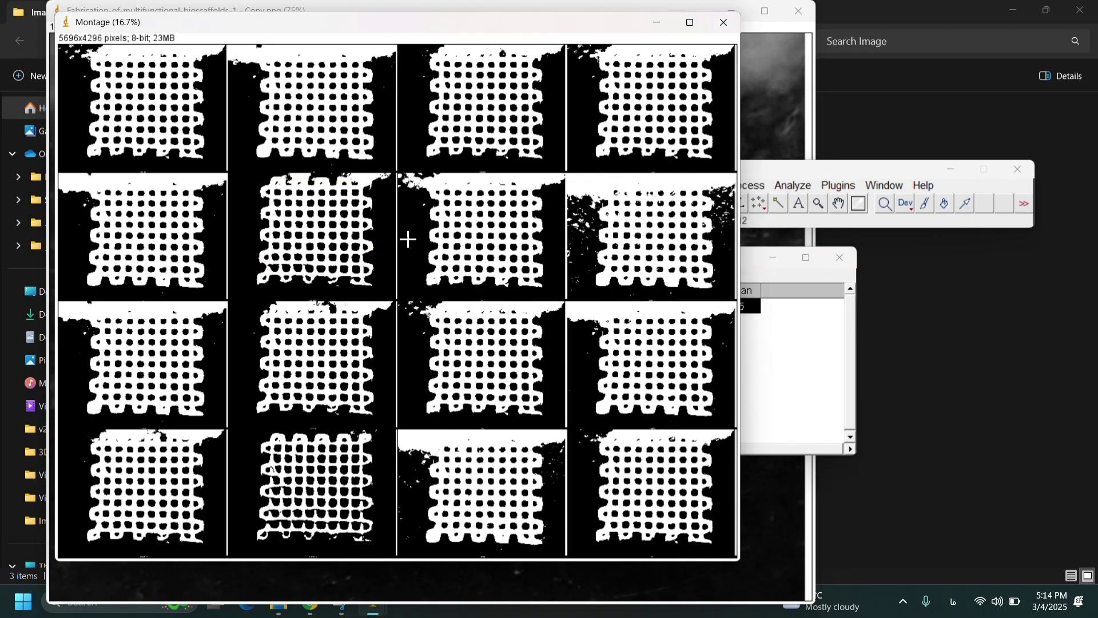
# Step: Analyze particles in a small rectangle on the second-row third tile, adding a 0.000 %Area row
pyautogui.moveTo(407, 237); pyautogui.dragTo(422, 257)
pyautogui.click(797, 380)
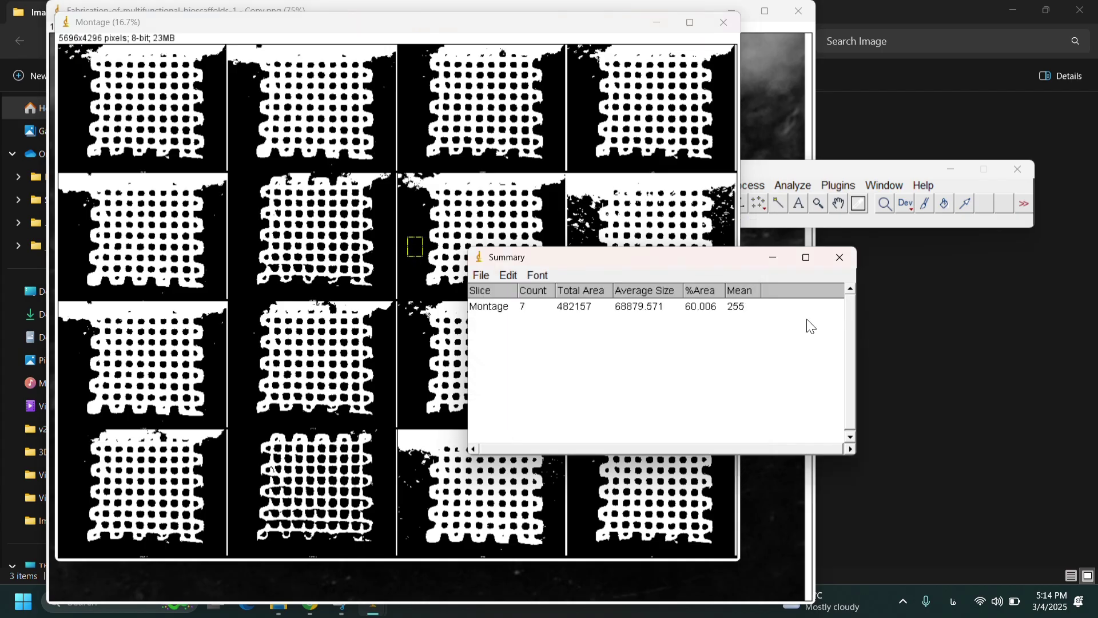
pyautogui.click(794, 186)
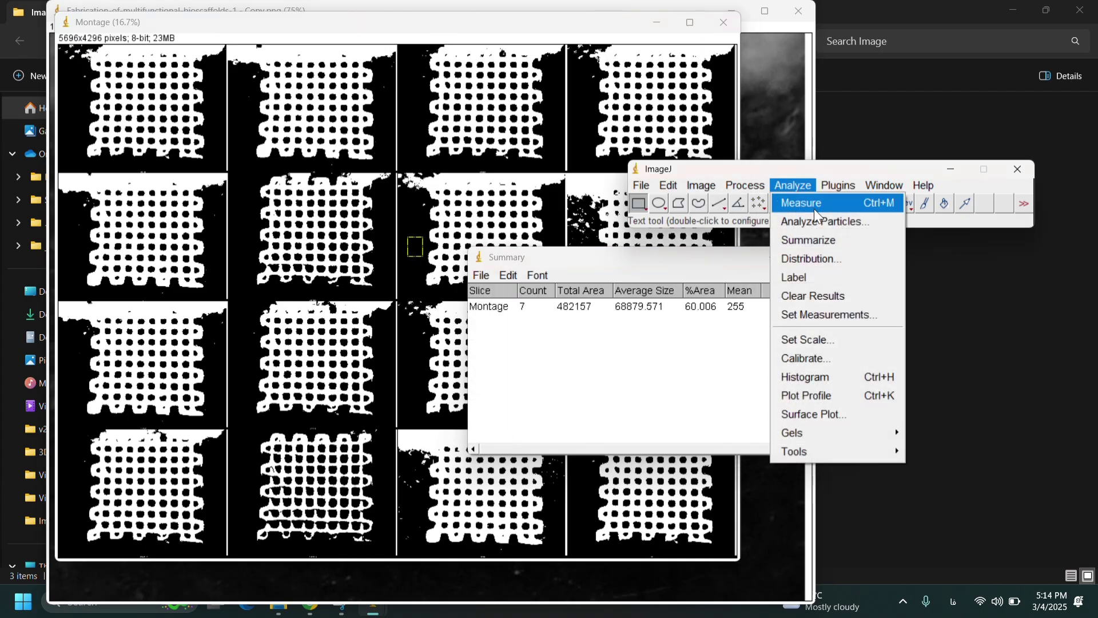
pyautogui.click(817, 220)
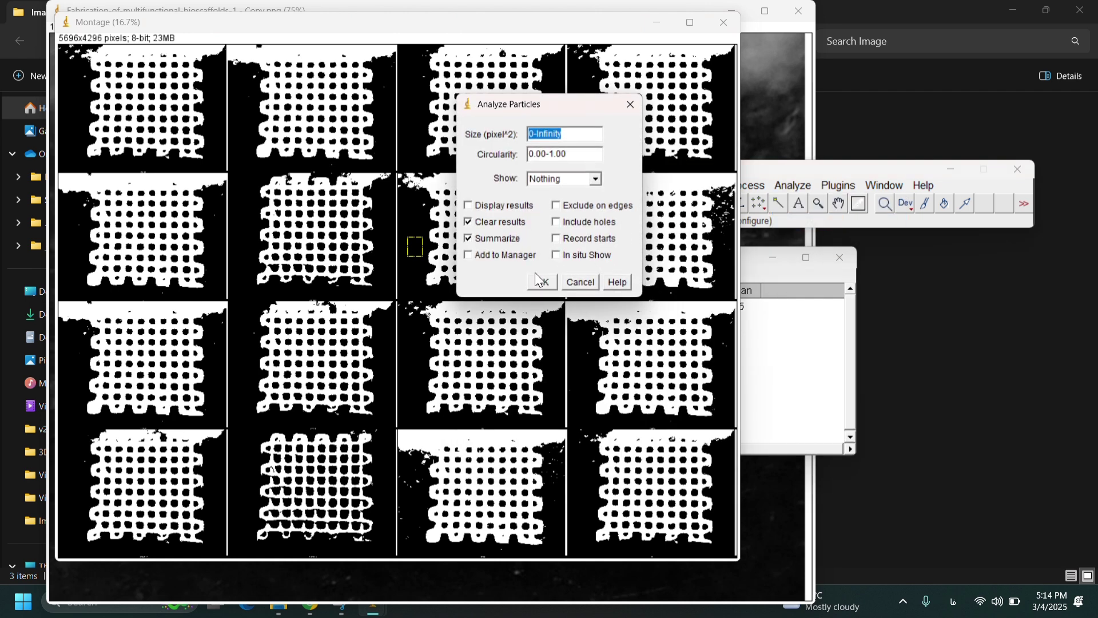
pyautogui.click(537, 283)
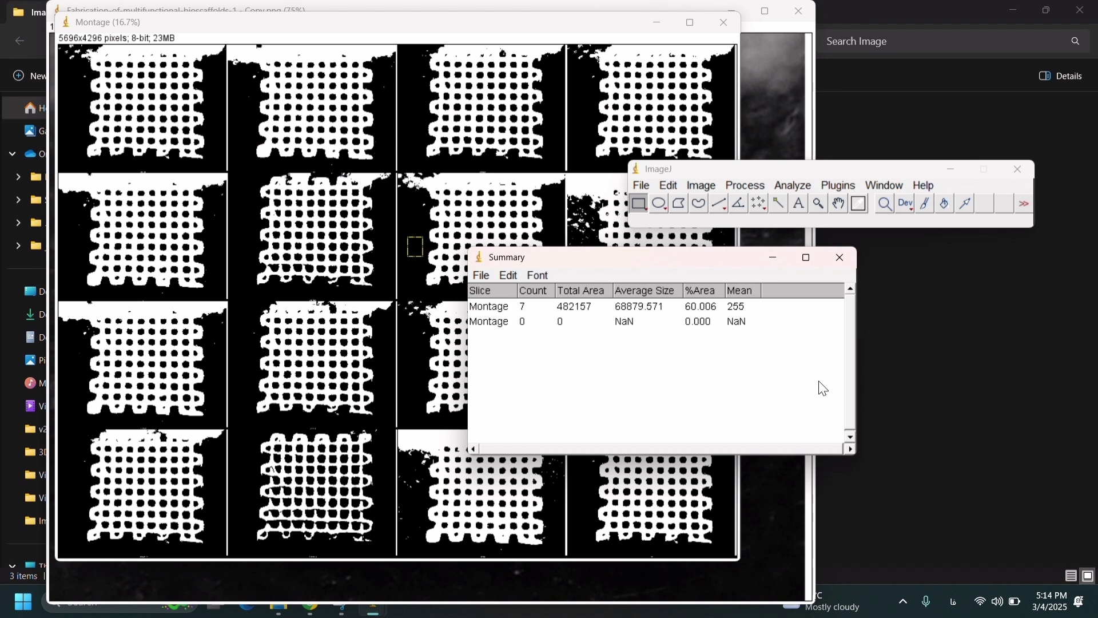
# Step: Close the grid scaffold montage and image without saving, then open the circular scaffold image
pyautogui.click(733, 20)
pyautogui.click(792, 19)
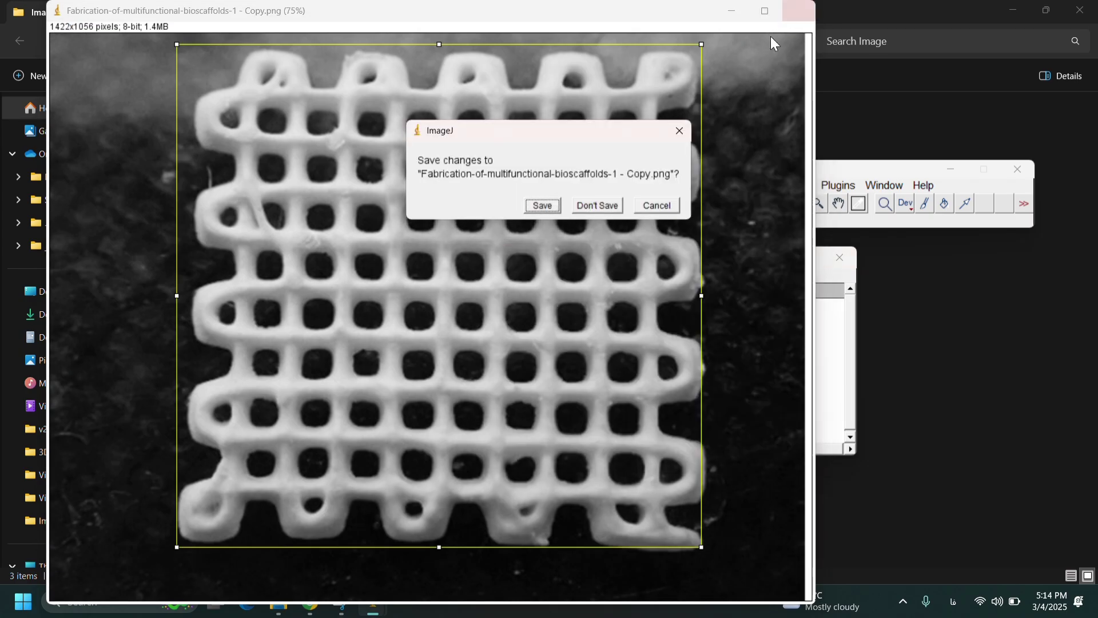
pyautogui.click(595, 206)
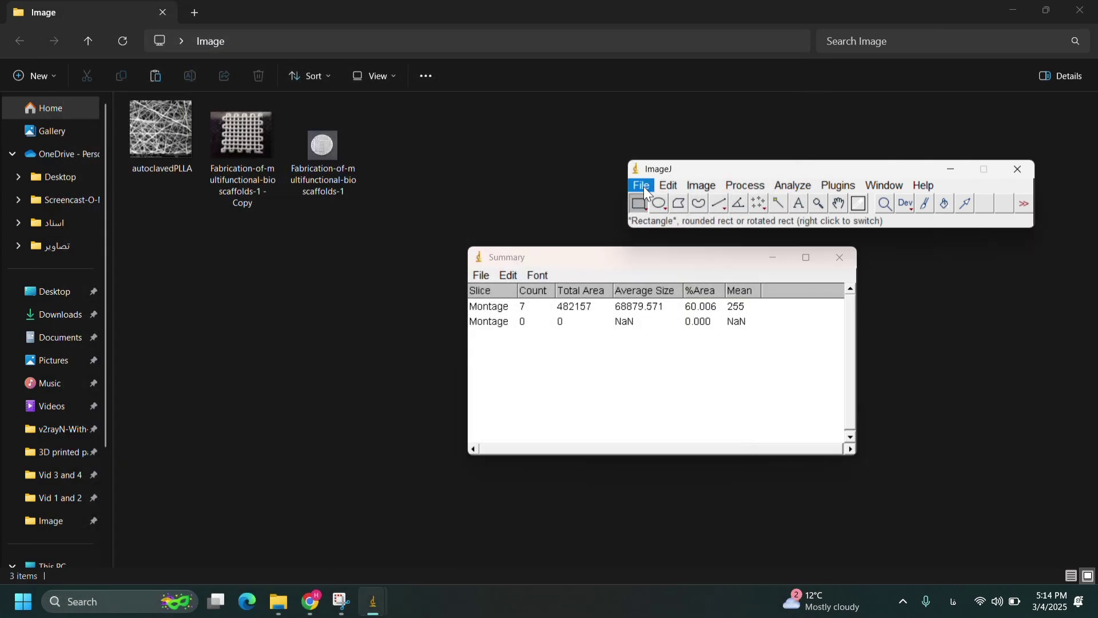
pyautogui.click(642, 185)
pyautogui.click(655, 224)
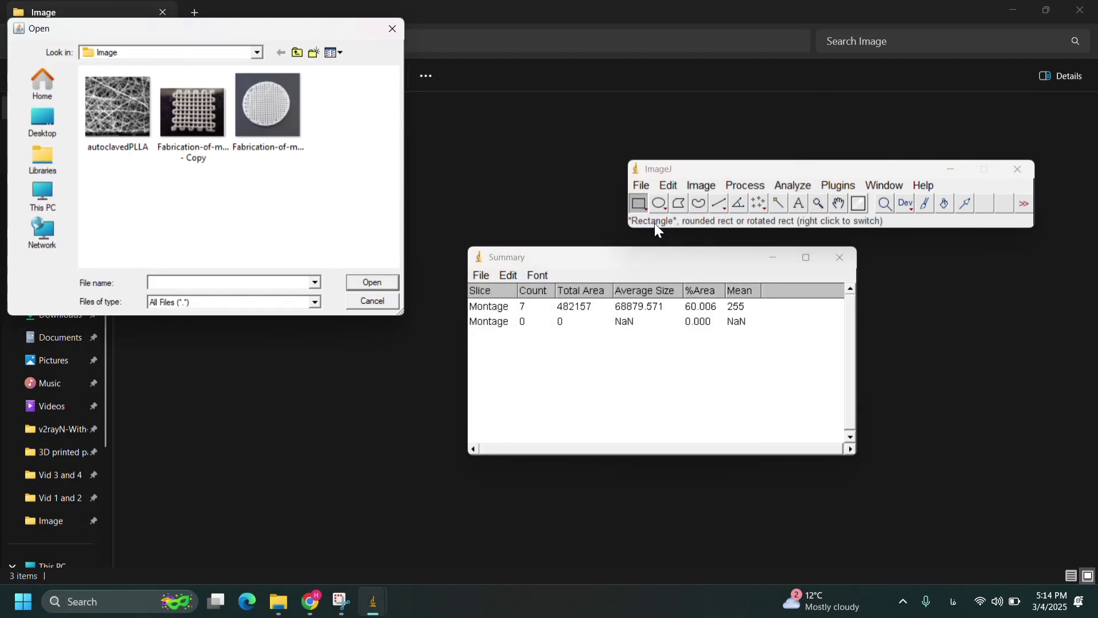
pyautogui.doubleClick(242, 143)
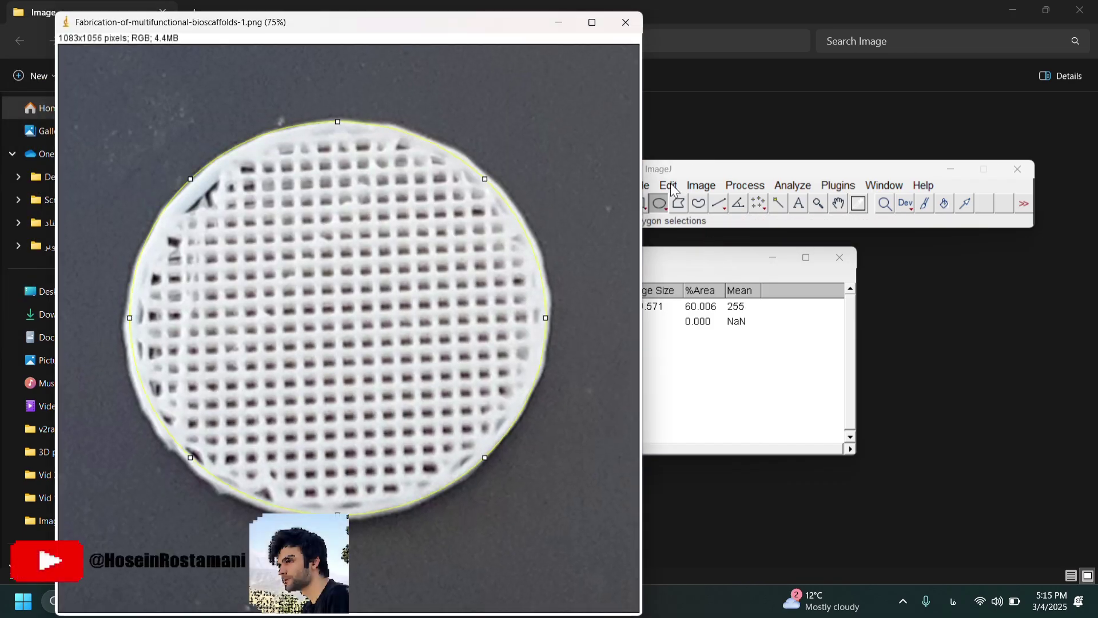
# Step: Convert the circular scaffold to 8-bit and run Auto Threshold with Try all
pyautogui.click(649, 184)
pyautogui.click(700, 184)
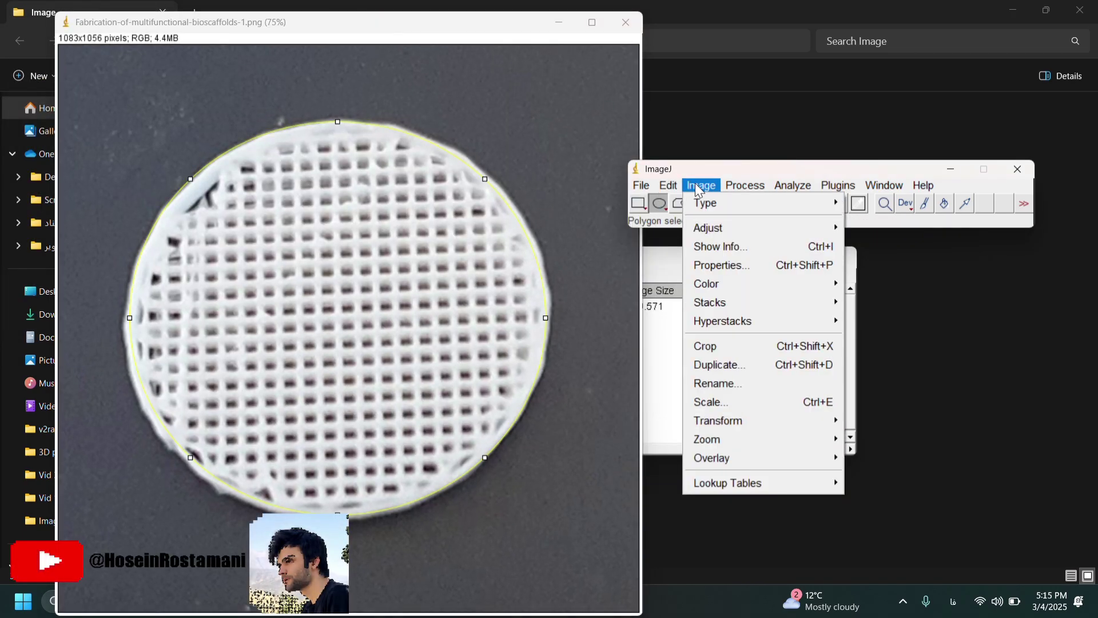
pyautogui.moveTo(751, 211)
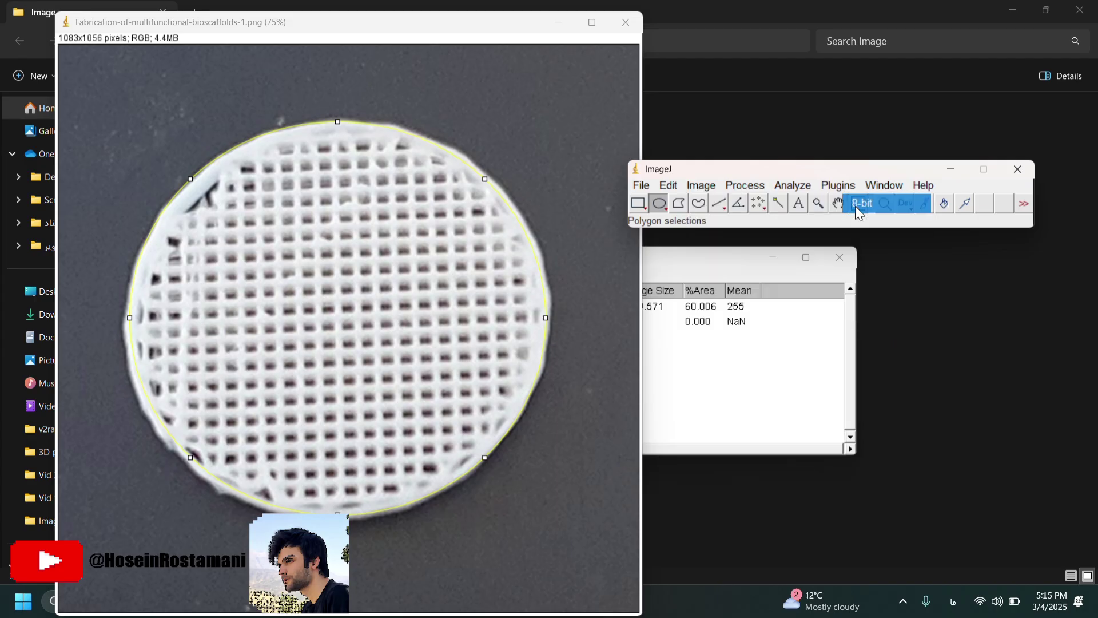
pyautogui.click(701, 185)
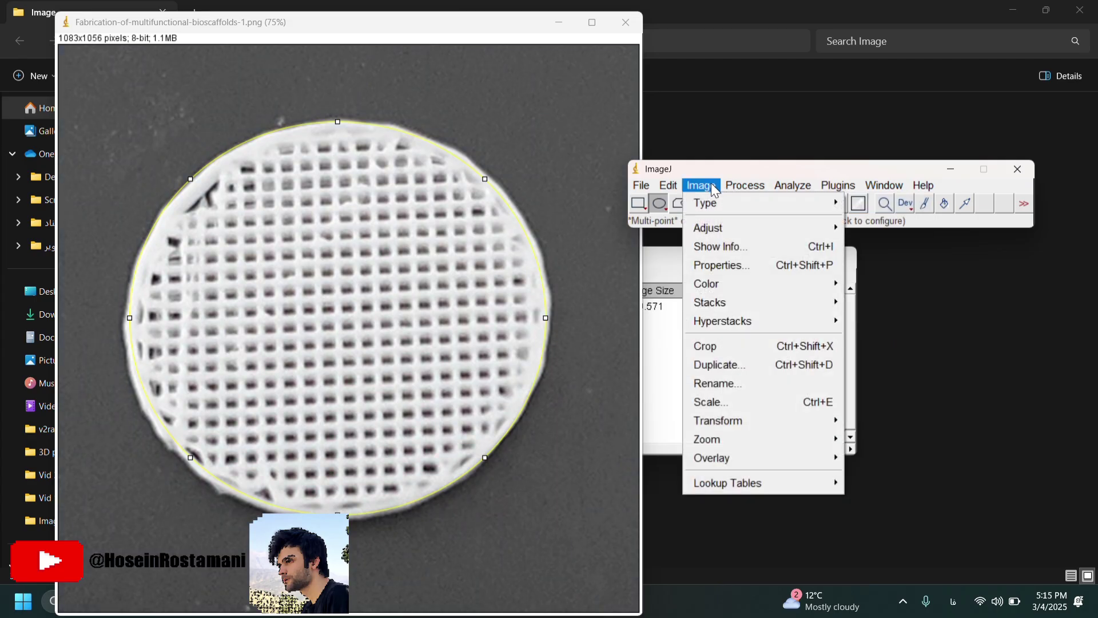
pyautogui.moveTo(789, 231)
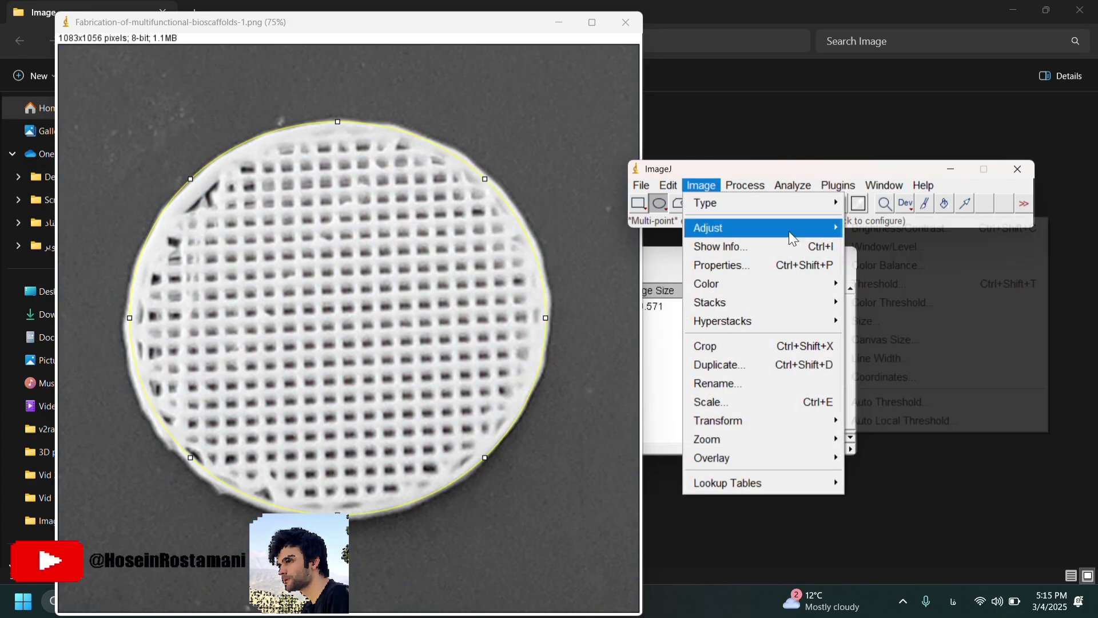
pyautogui.click(883, 407)
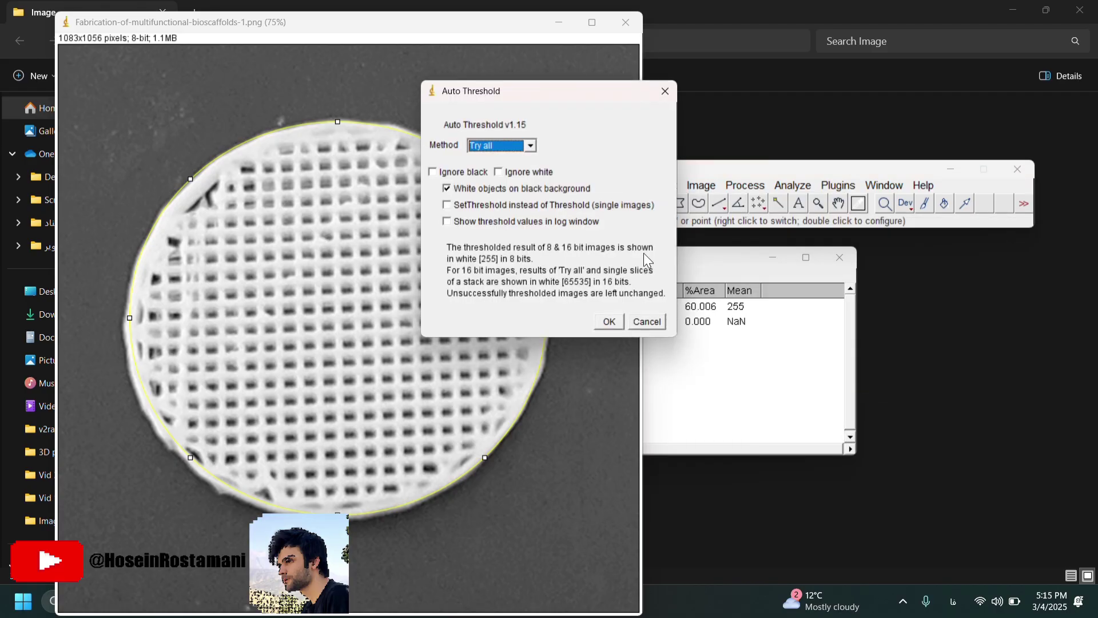
pyautogui.click(612, 325)
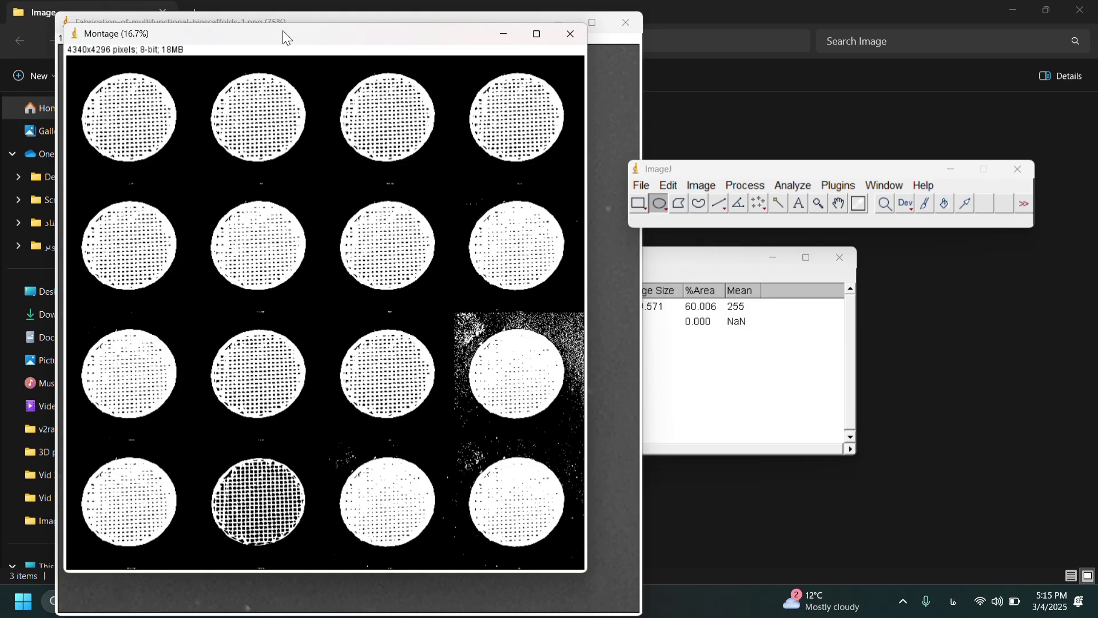
# Step: Draw an oval fitted around the middle circle in the montage's third row
pyautogui.moveTo(281, 32); pyautogui.dragTo(729, 22)
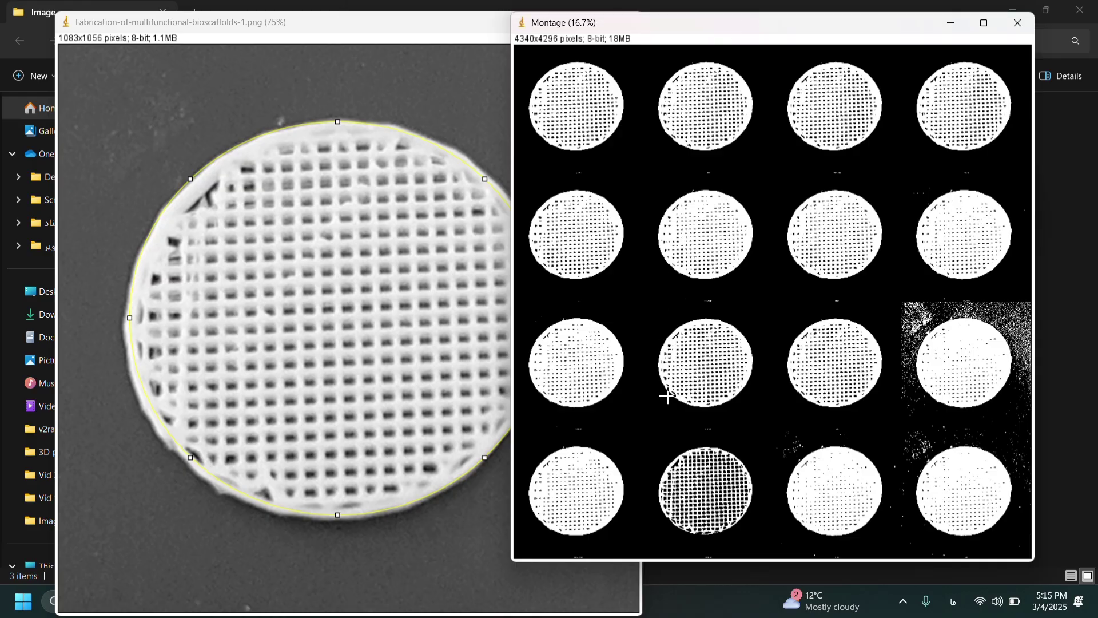
pyautogui.moveTo(658, 360); pyautogui.dragTo(755, 322)
pyautogui.moveTo(707, 361); pyautogui.dragTo(706, 407)
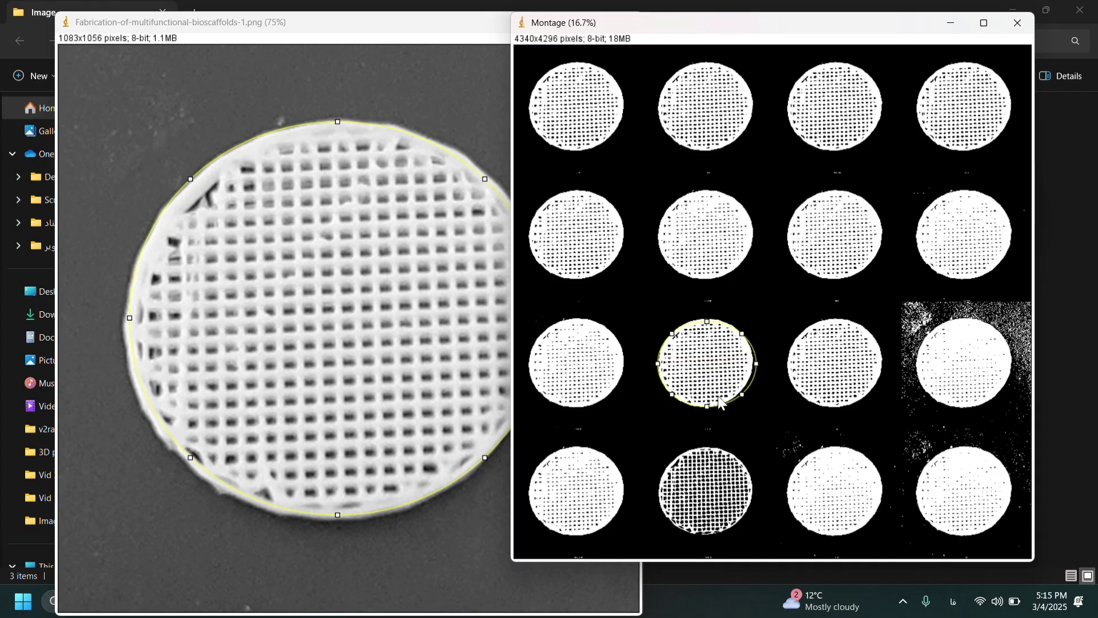
pyautogui.moveTo(756, 365); pyautogui.dragTo(752, 364)
pyautogui.moveTo(761, 28); pyautogui.dragTo(292, 38)
# Step: Analyze particles in the oval, adding a summary row with 83.541 %Area
pyautogui.click(747, 185)
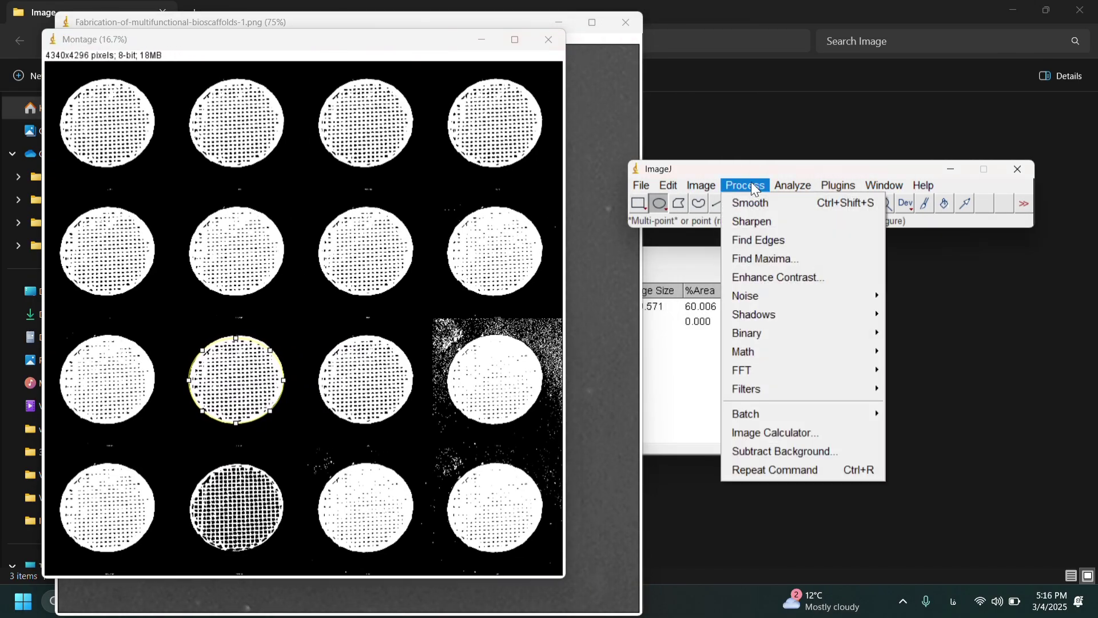
pyautogui.moveTo(778, 189)
pyautogui.click(789, 220)
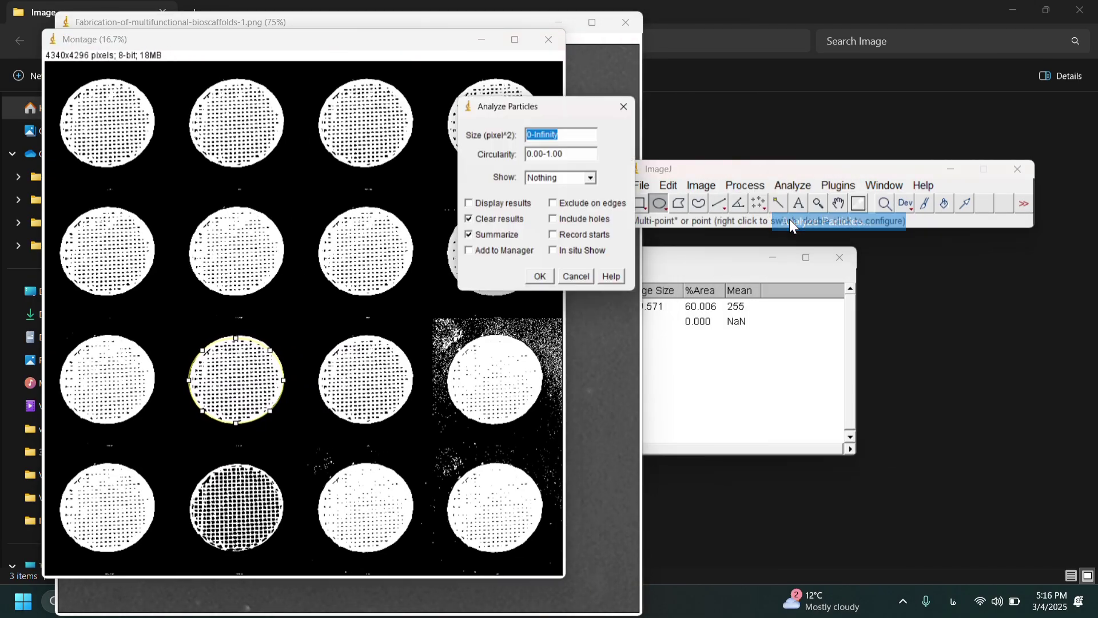
pyautogui.click(543, 283)
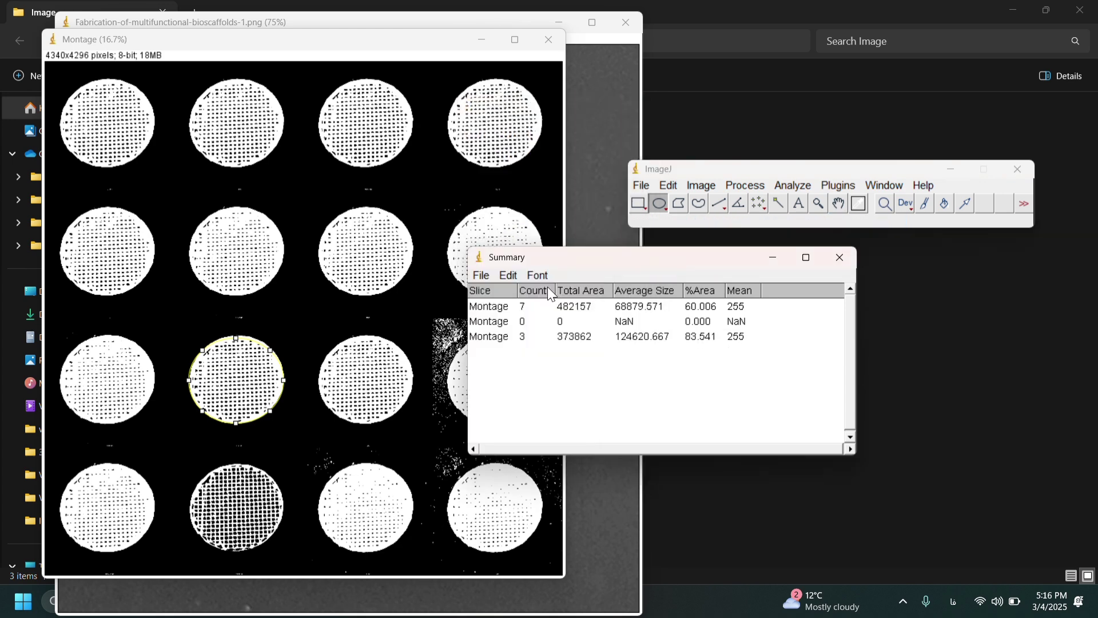
# Step: Draw a small oval on an empty black montage area and analyze particles, giving 0.000 %Area
pyautogui.click(290, 330)
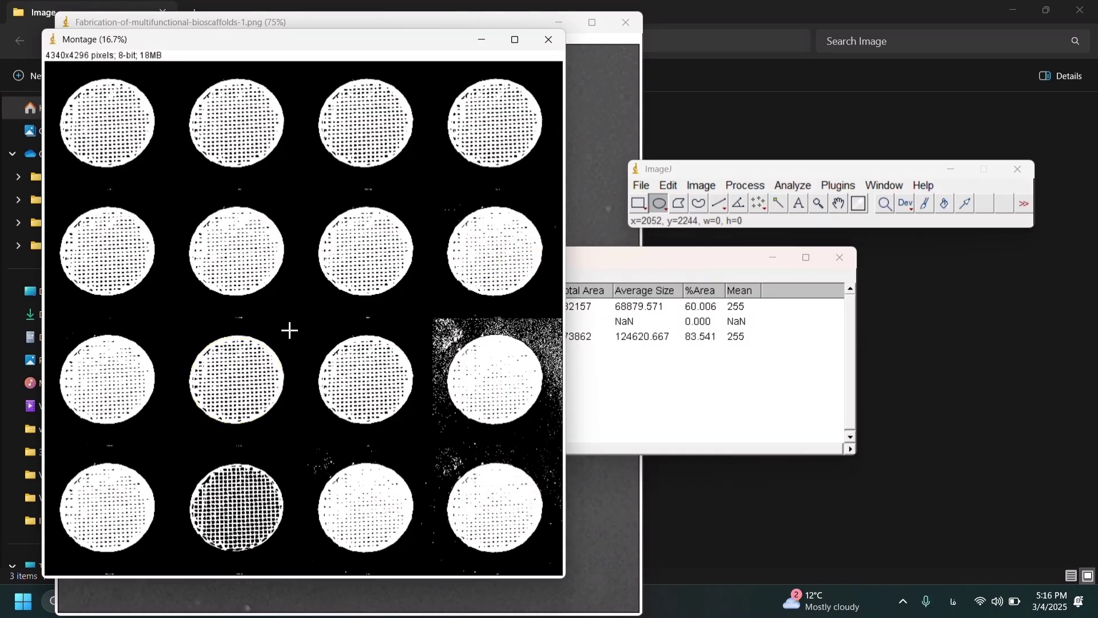
pyautogui.moveTo(290, 329); pyautogui.dragTo(309, 348)
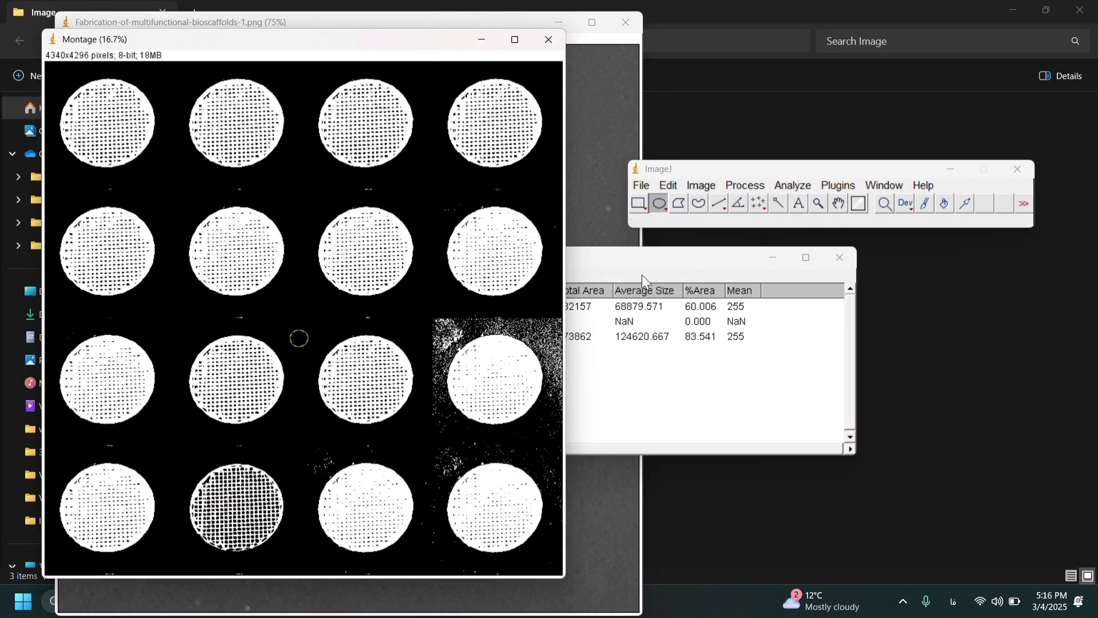
pyautogui.click(793, 185)
pyautogui.click(823, 222)
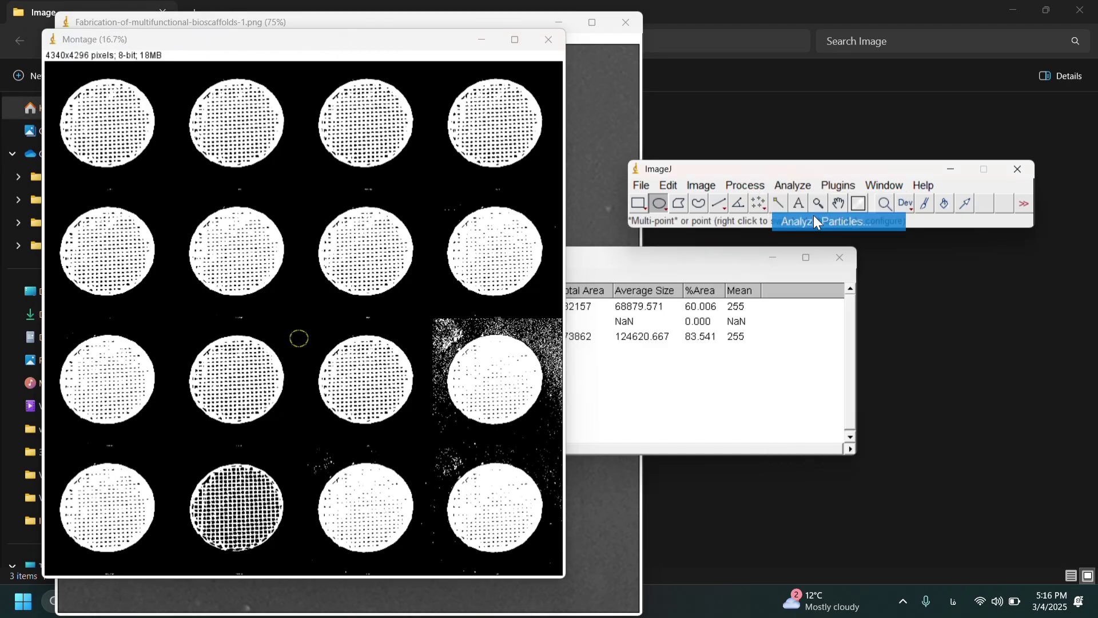
pyautogui.click(542, 281)
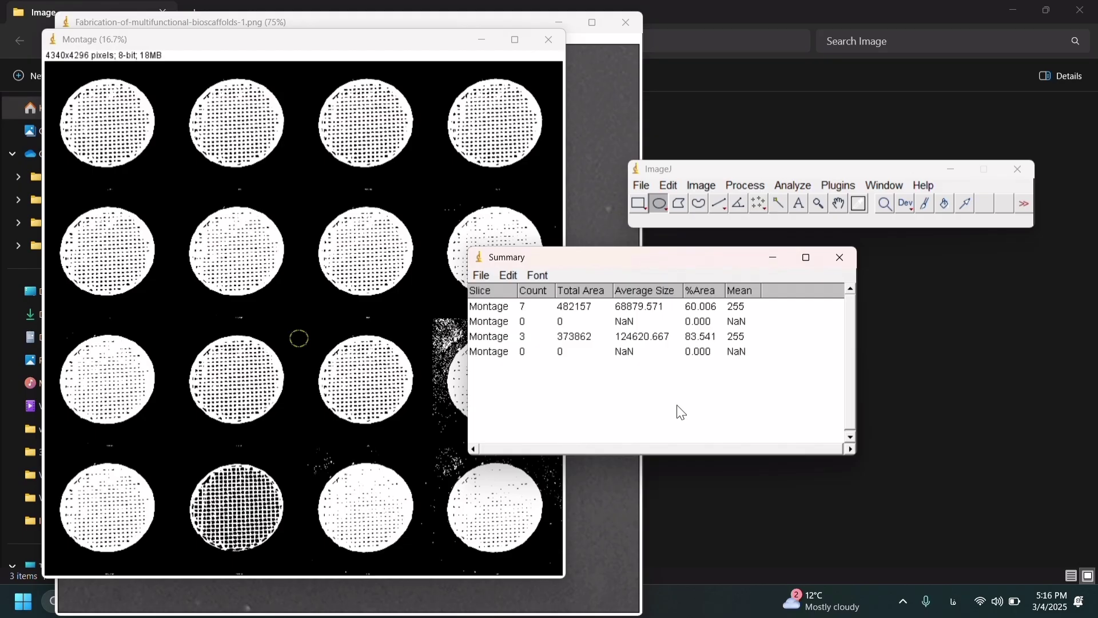
# Step: Close the threshold montage and bring the circular scaffold image to the front
pyautogui.moveTo(430, 40); pyautogui.dragTo(368, 116)
pyautogui.click(489, 114)
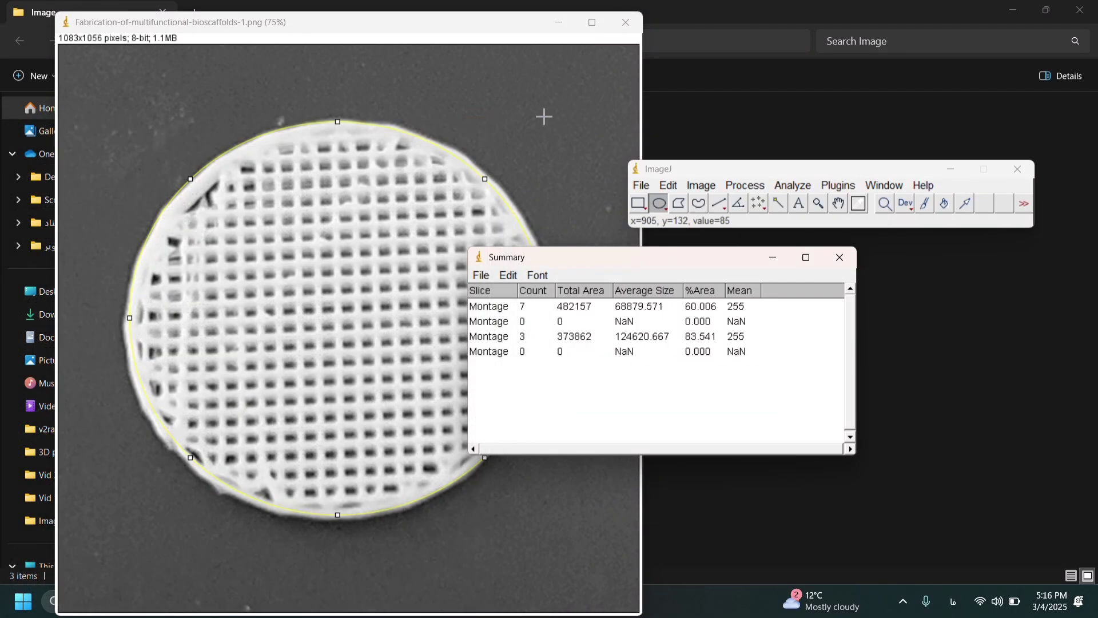
pyautogui.click(582, 124)
# Step: Draw an oval selection fitted around the whole circular scaffold
pyautogui.moveTo(325, 119); pyautogui.dragTo(548, 500)
pyautogui.moveTo(328, 316); pyautogui.dragTo(130, 338)
pyautogui.moveTo(337, 503); pyautogui.dragTo(341, 531)
pyautogui.moveTo(129, 334); pyautogui.dragTo(128, 333)
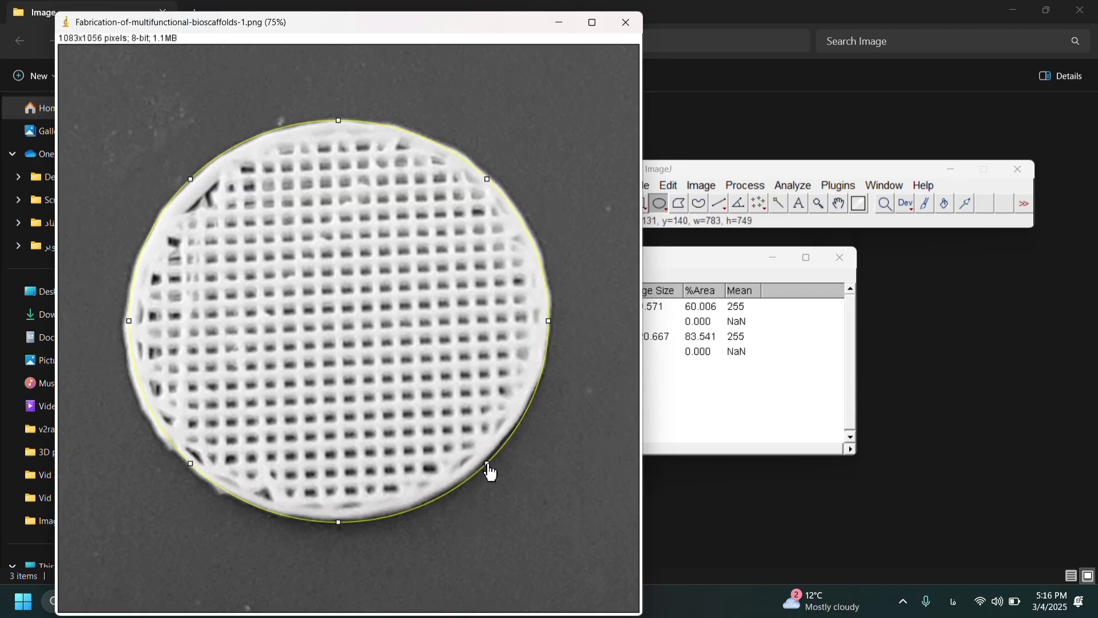
pyautogui.moveTo(487, 463); pyautogui.dragTo(484, 461)
# Step: Try Analyze Particles on the oval, dismiss the thresholded-image error, and clear the selection
pyautogui.click(701, 184)
pyautogui.moveTo(792, 185)
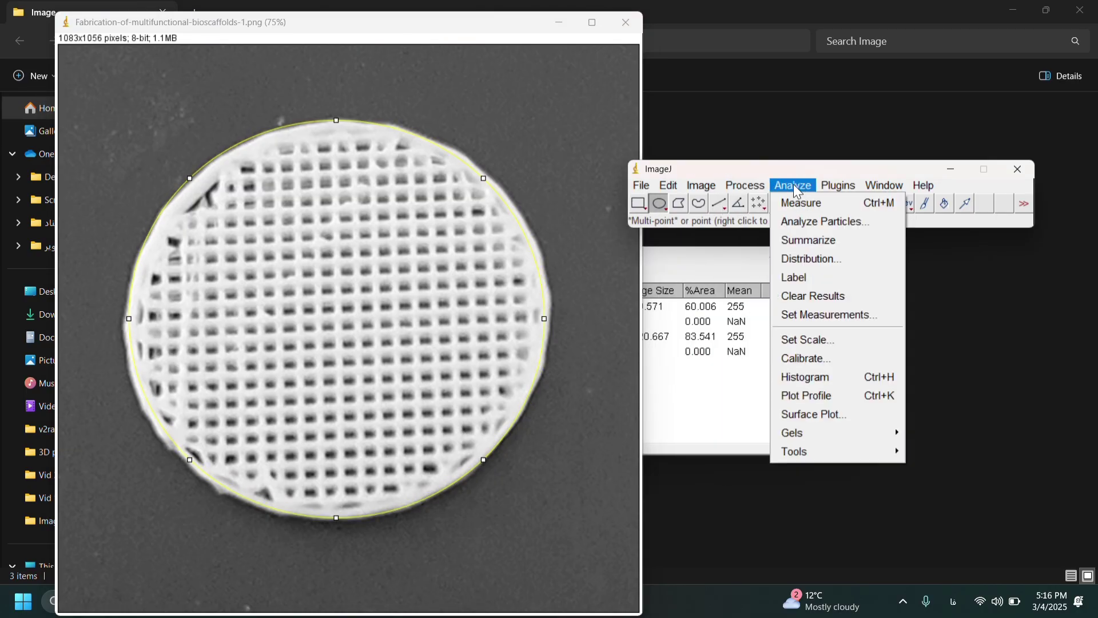
pyautogui.click(799, 221)
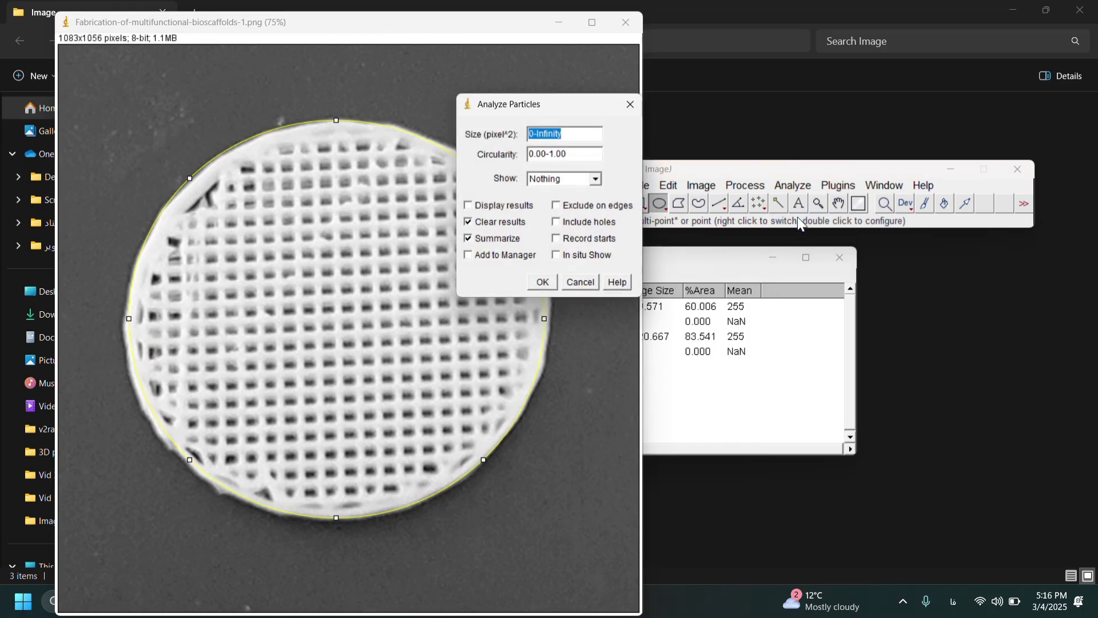
pyautogui.click(543, 281)
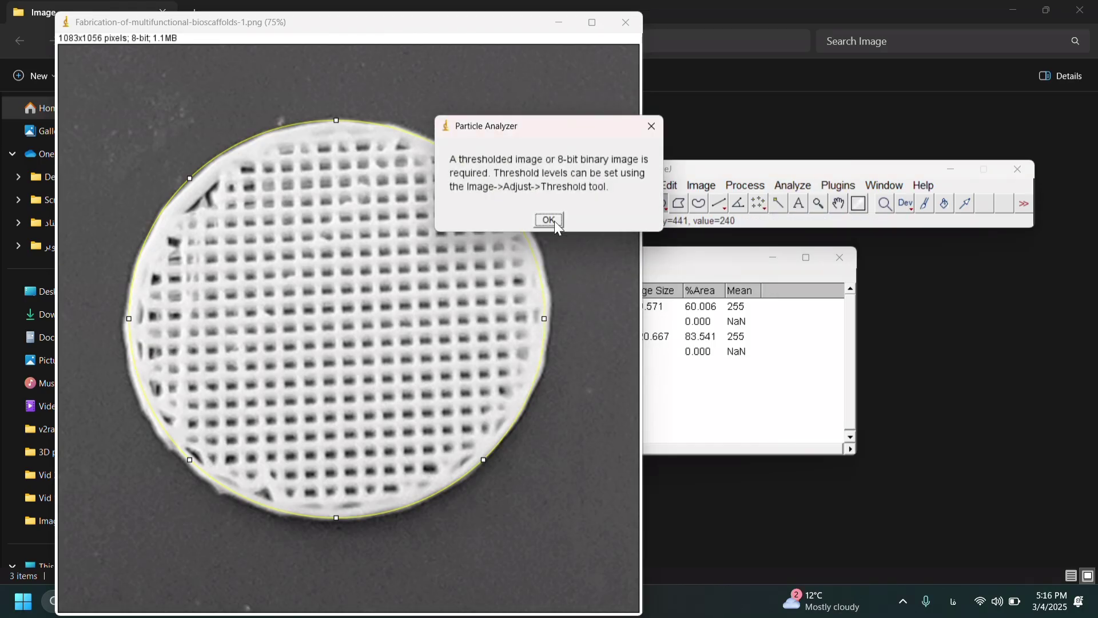
pyautogui.click(548, 220)
pyautogui.click(571, 189)
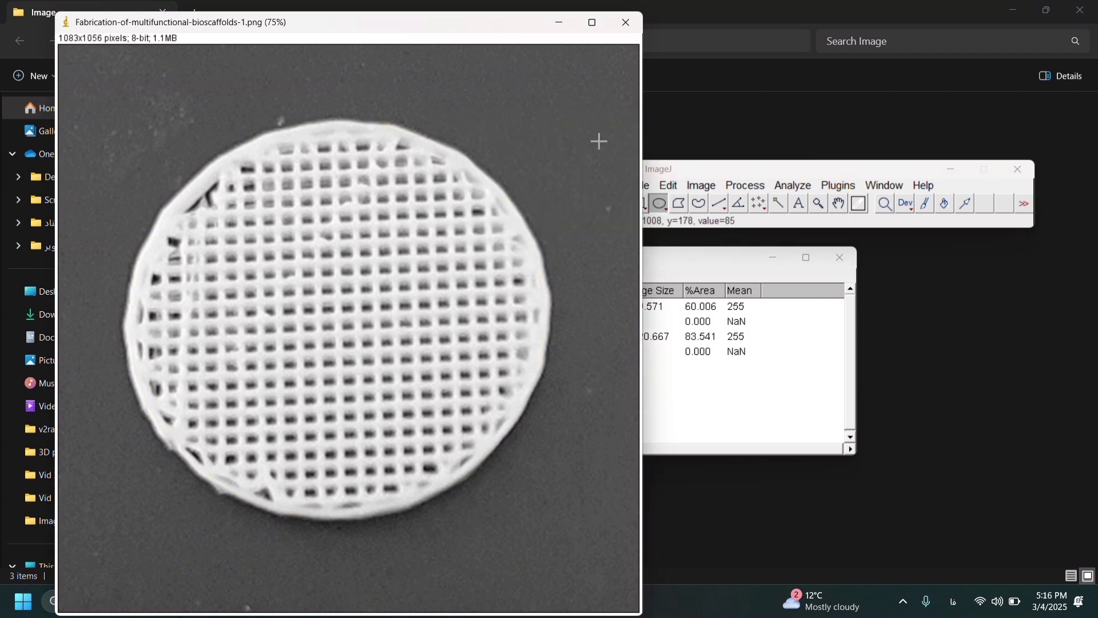
# Step: Close the scaffold image without saving and open autoclavedPLLA.jpg
pyautogui.moveTo(433, 25); pyautogui.dragTo(315, 177)
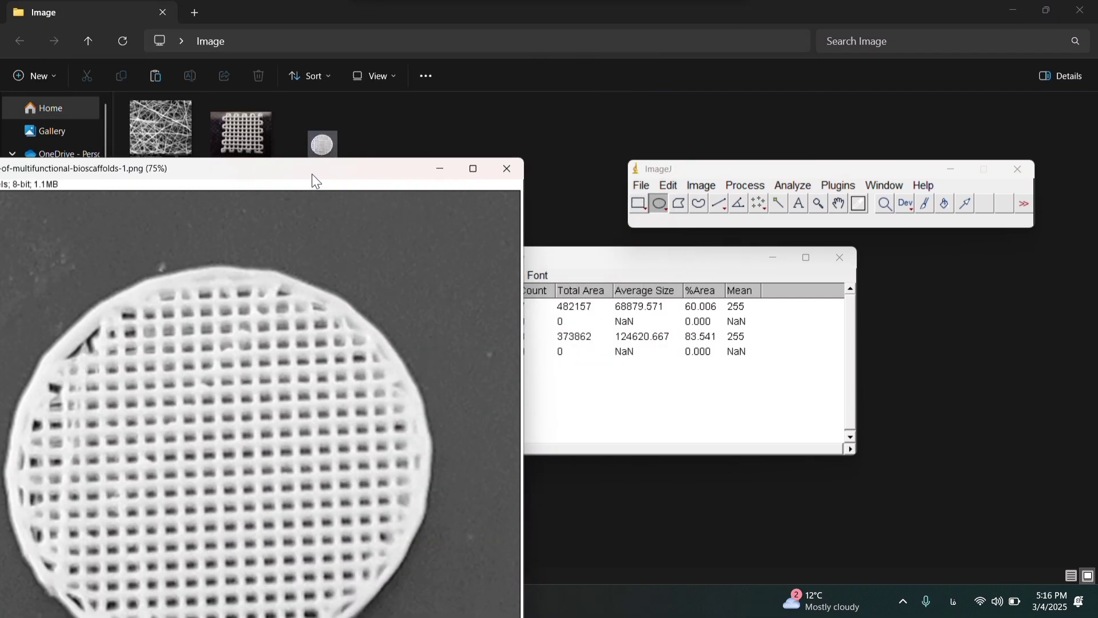
pyautogui.click(507, 169)
pyautogui.click(574, 212)
pyautogui.click(643, 185)
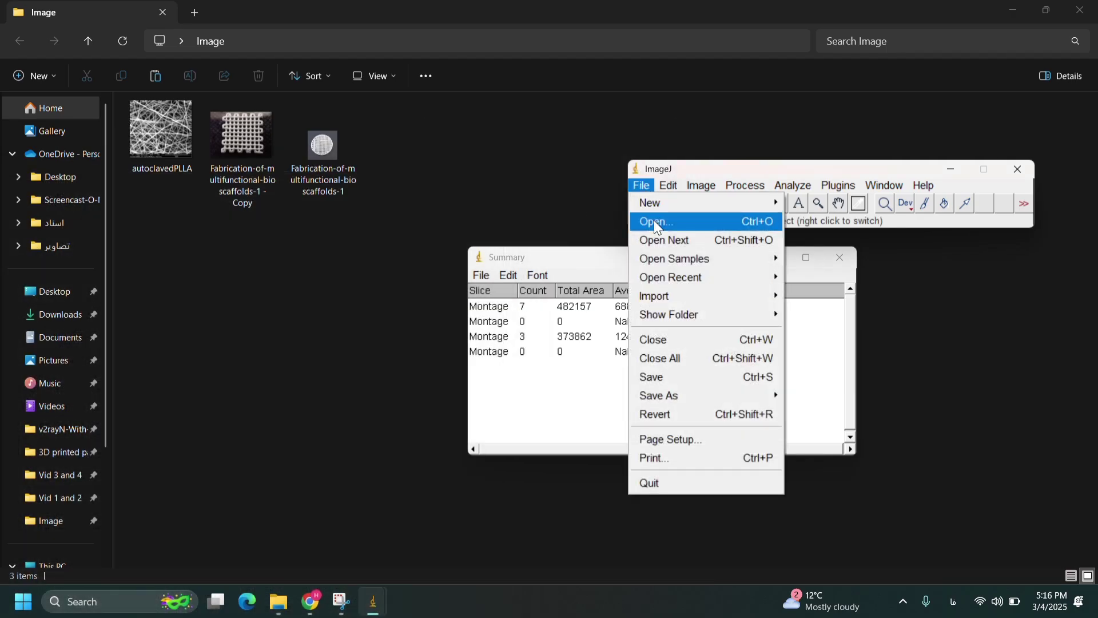
pyautogui.click(653, 221)
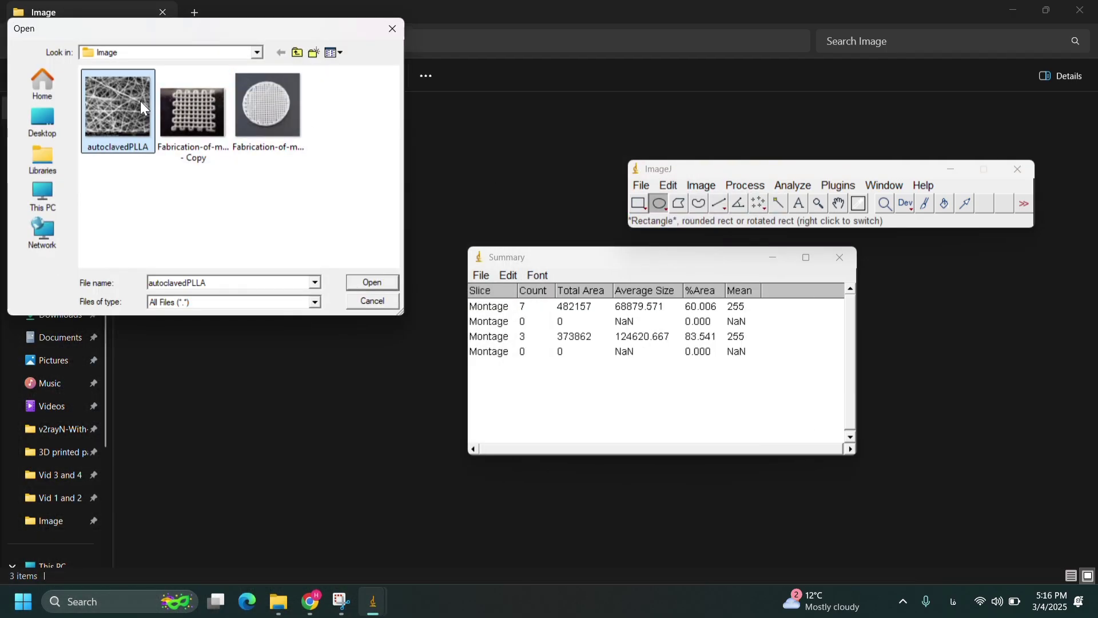
pyautogui.doubleClick(140, 100)
pyautogui.hotkey('ctrl', 'shift', 'e')
# Step: Convert the fibre image to 8-bit
pyautogui.click(668, 185)
pyautogui.moveTo(702, 185)
pyautogui.moveTo(713, 205)
pyautogui.click(853, 210)
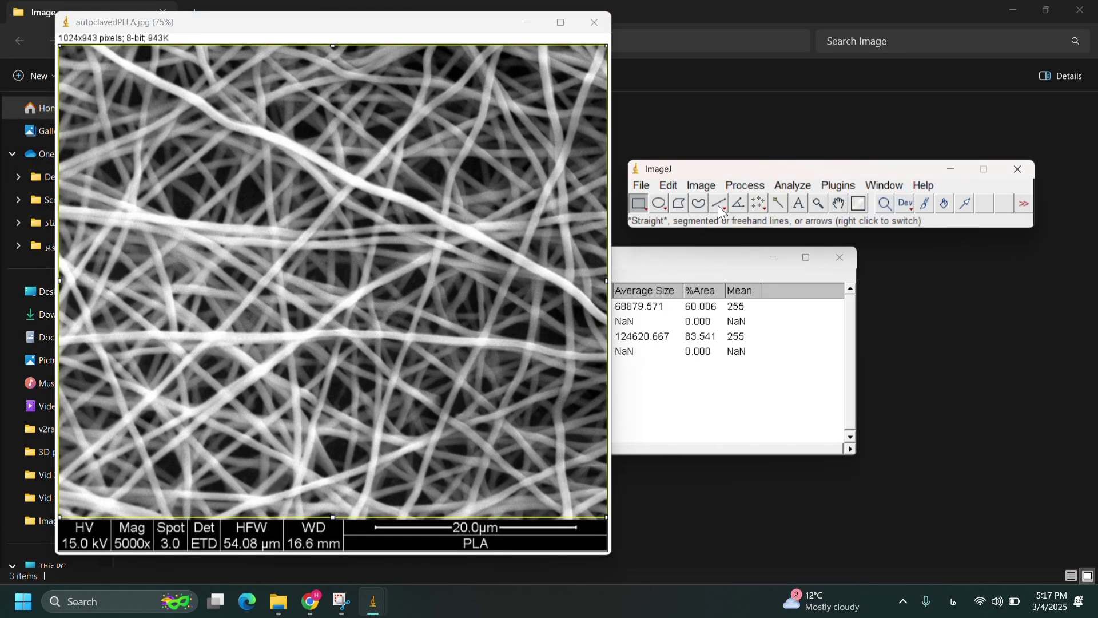
# Step: Run Auto Threshold with Try all to get a montage of every method
pyautogui.click(703, 186)
pyautogui.moveTo(716, 227)
pyautogui.click(891, 400)
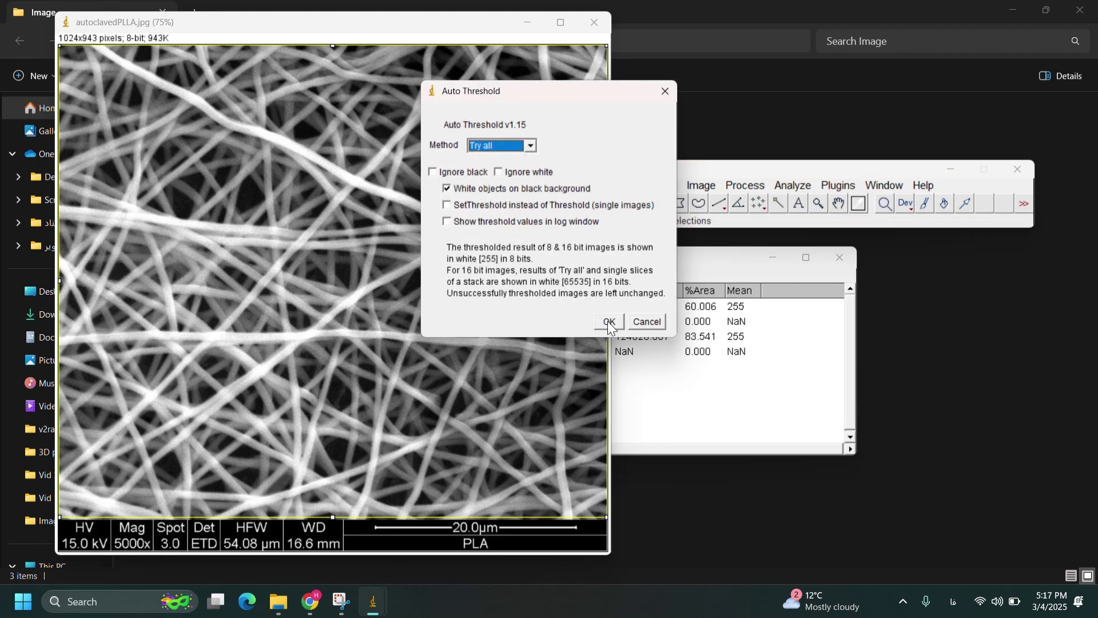
pyautogui.click(609, 323)
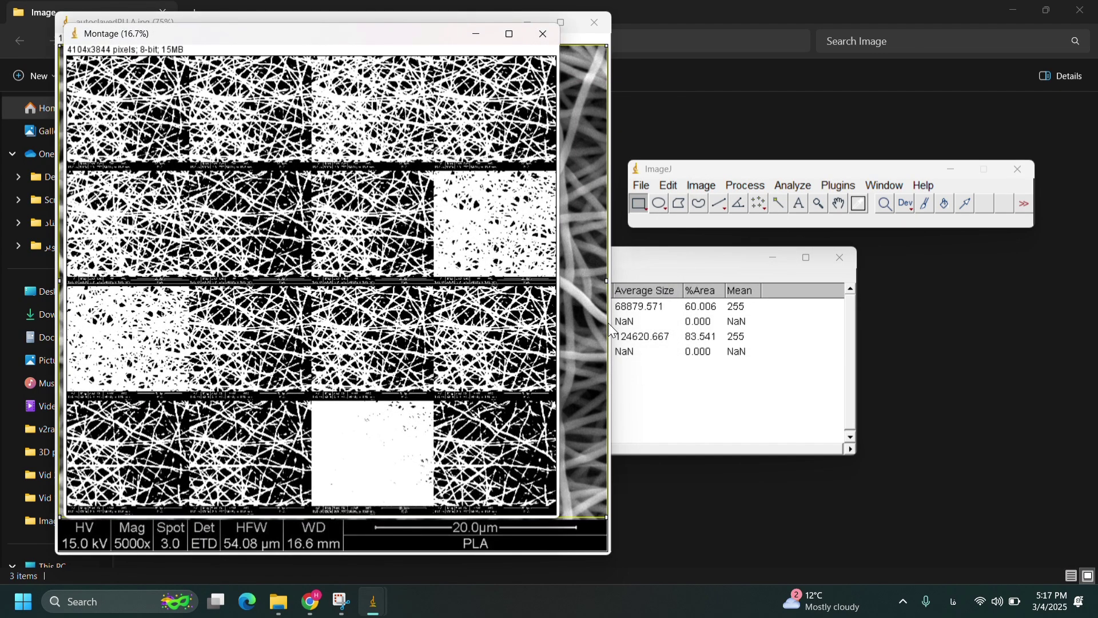
pyautogui.moveTo(276, 34); pyautogui.dragTo(788, 48)
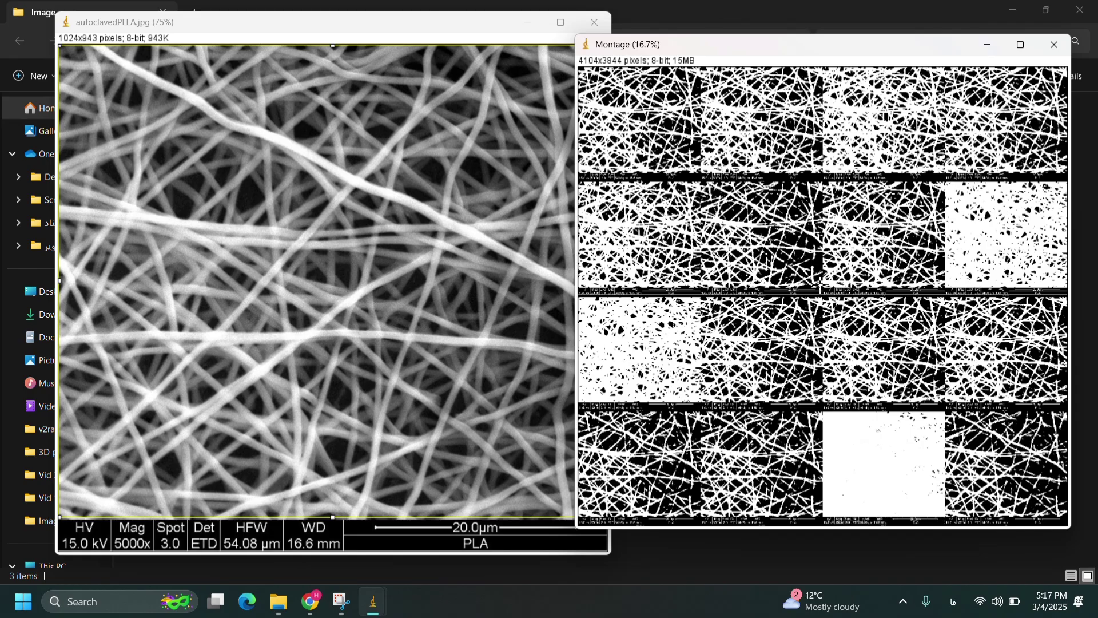
# Step: Draw a rectangle around the right-hand tile of the montage's third row
pyautogui.moveTo(821, 284); pyautogui.dragTo(719, 196)
pyautogui.click(719, 196)
pyautogui.moveTo(1067, 402); pyautogui.dragTo(947, 297)
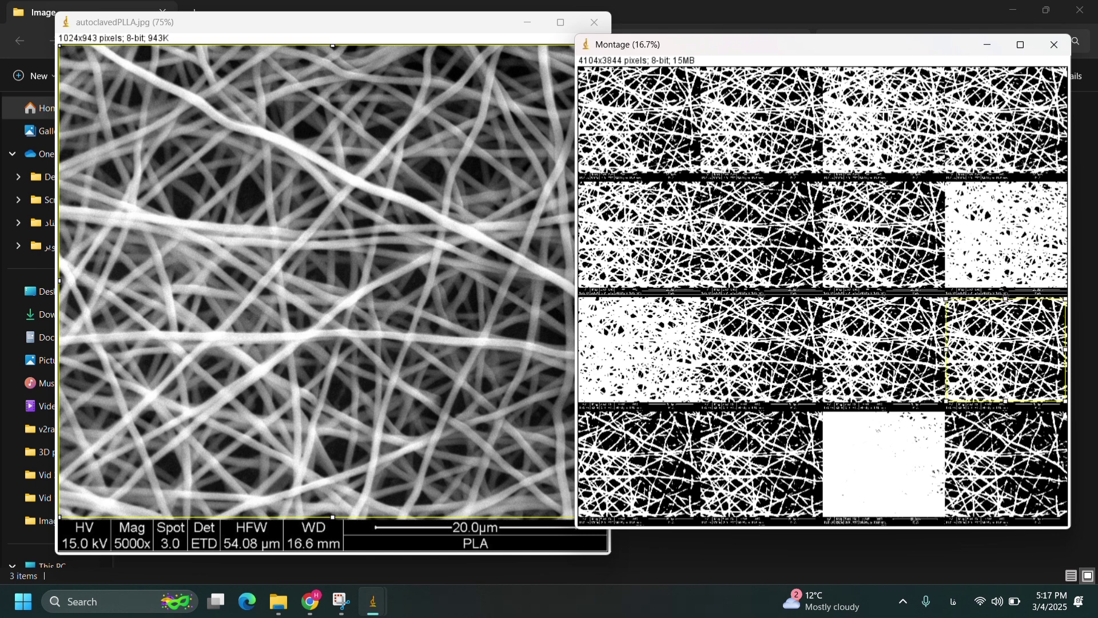
pyautogui.moveTo(914, 43); pyautogui.dragTo(395, 44)
# Step: Analyze particles on the outlined tile and the white bottom-row tile (52.845, 99.963 %Area)
pyautogui.click(753, 185)
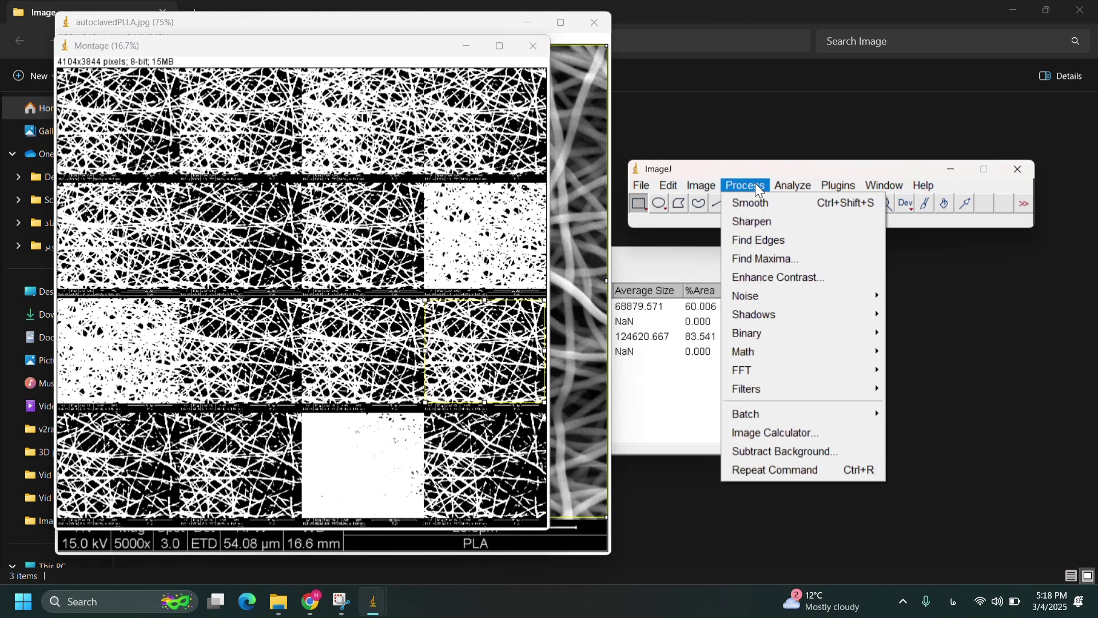
pyautogui.click(809, 219)
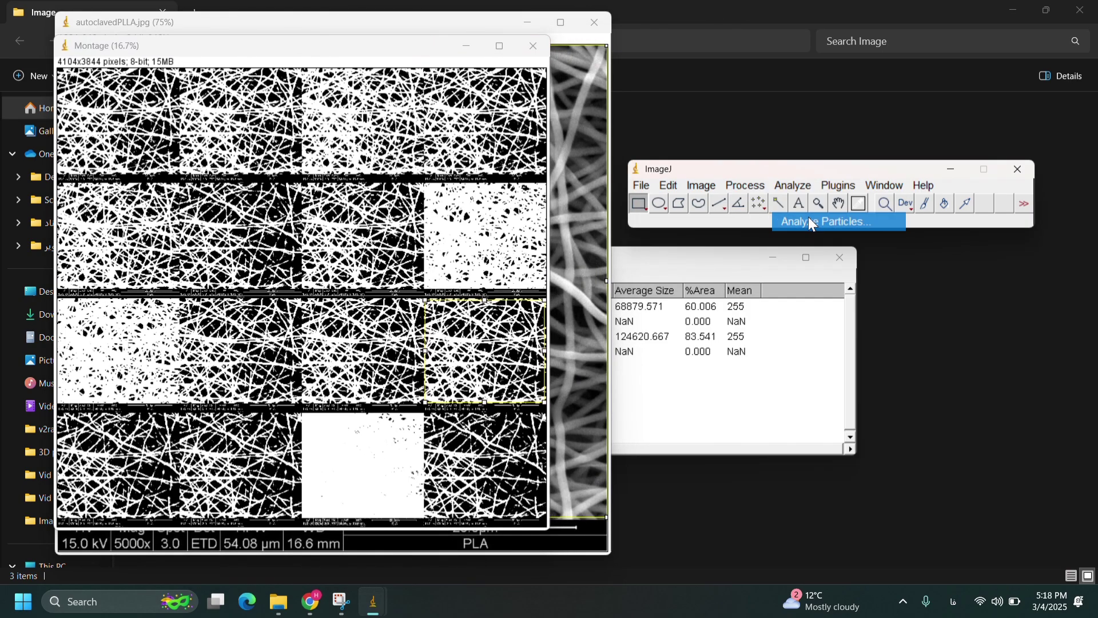
pyautogui.click(540, 287)
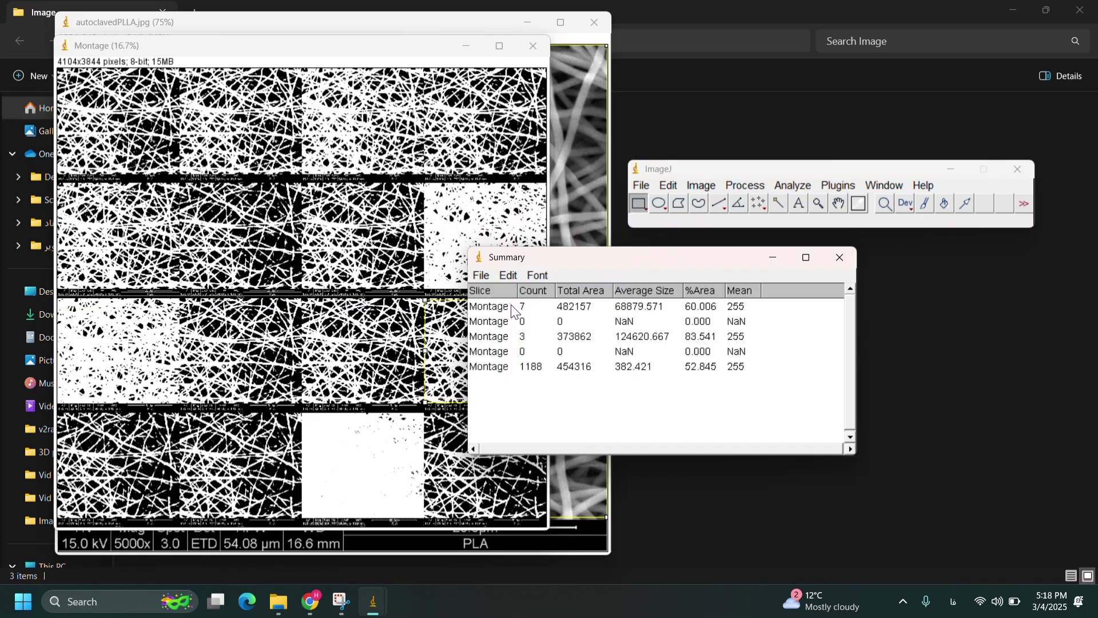
pyautogui.click(311, 418)
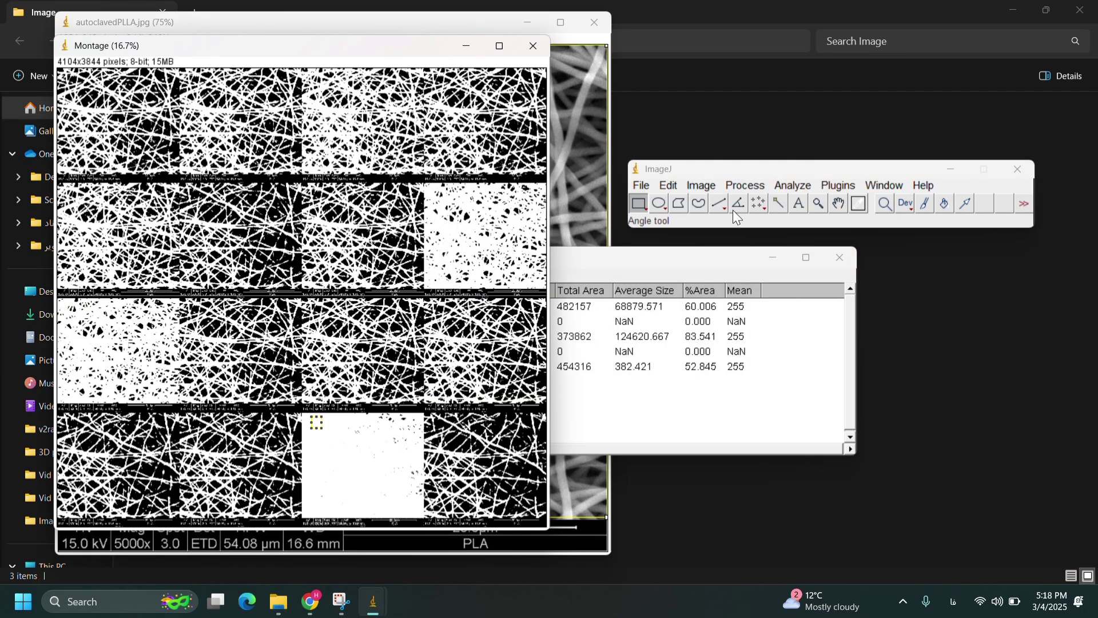
pyautogui.click(781, 184)
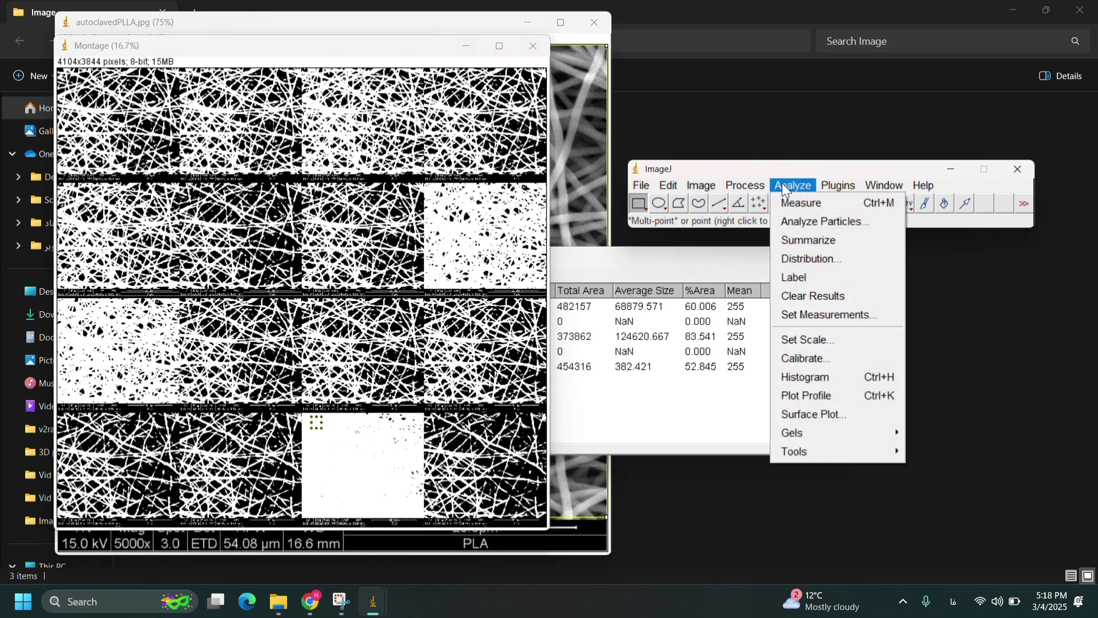
pyautogui.click(824, 223)
pyautogui.click(544, 283)
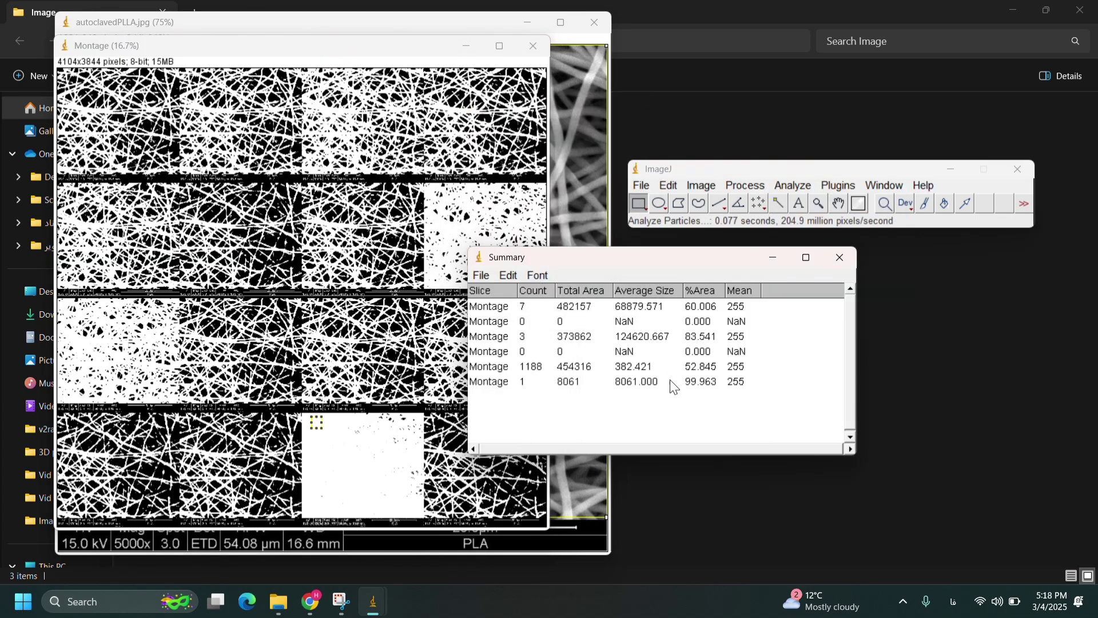
# Step: Check the 52.845 %Area fibre row, then close the Summary table
pyautogui.click(695, 368)
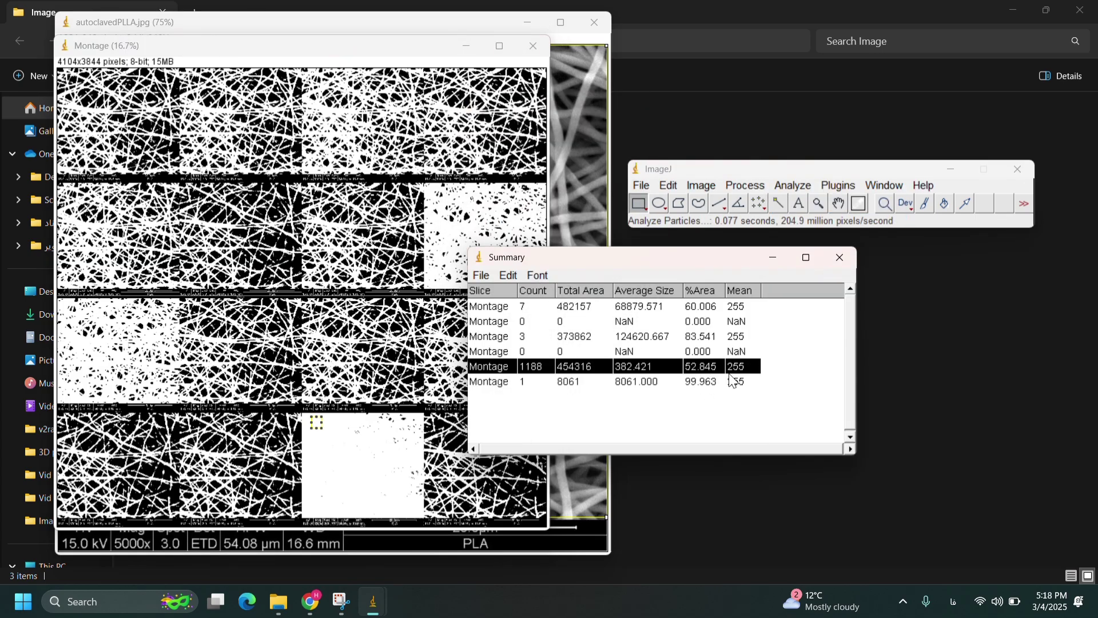
pyautogui.click(771, 410)
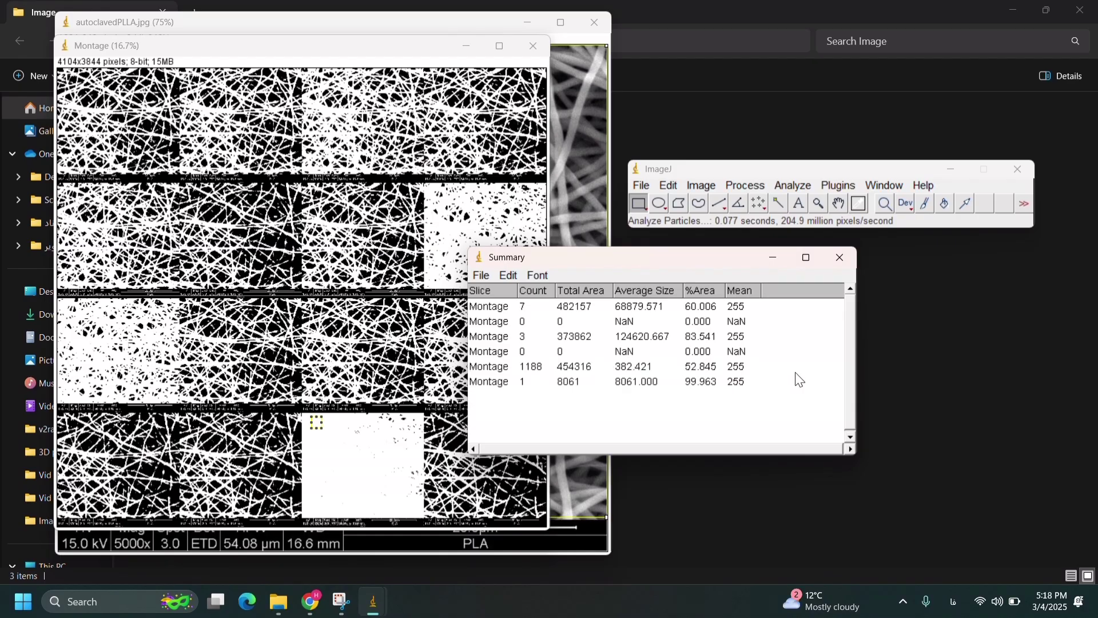
pyautogui.click(840, 260)
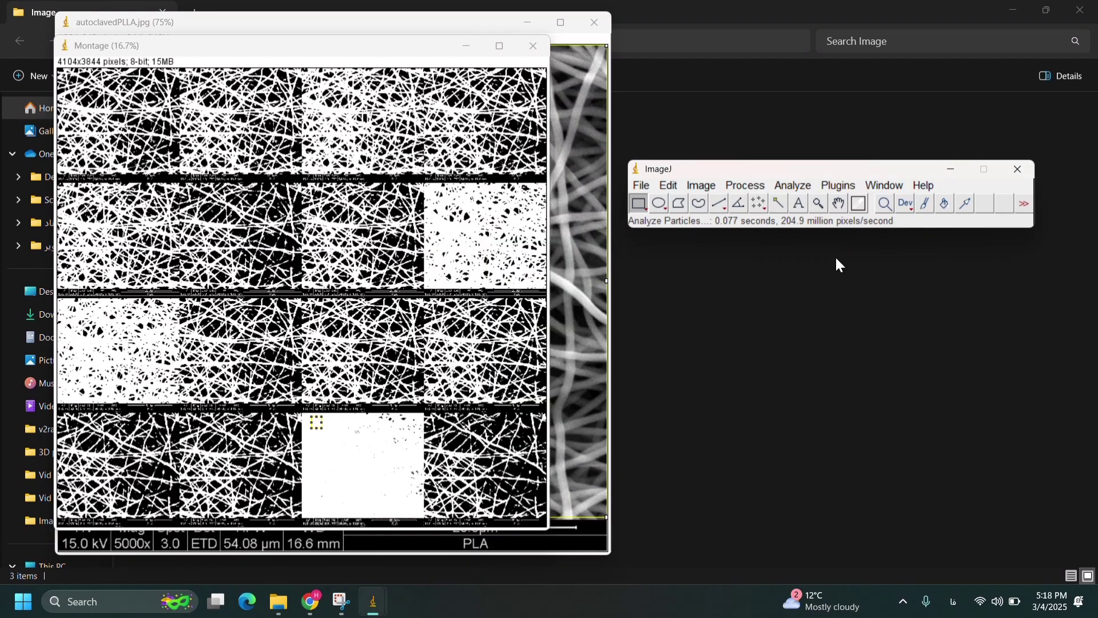